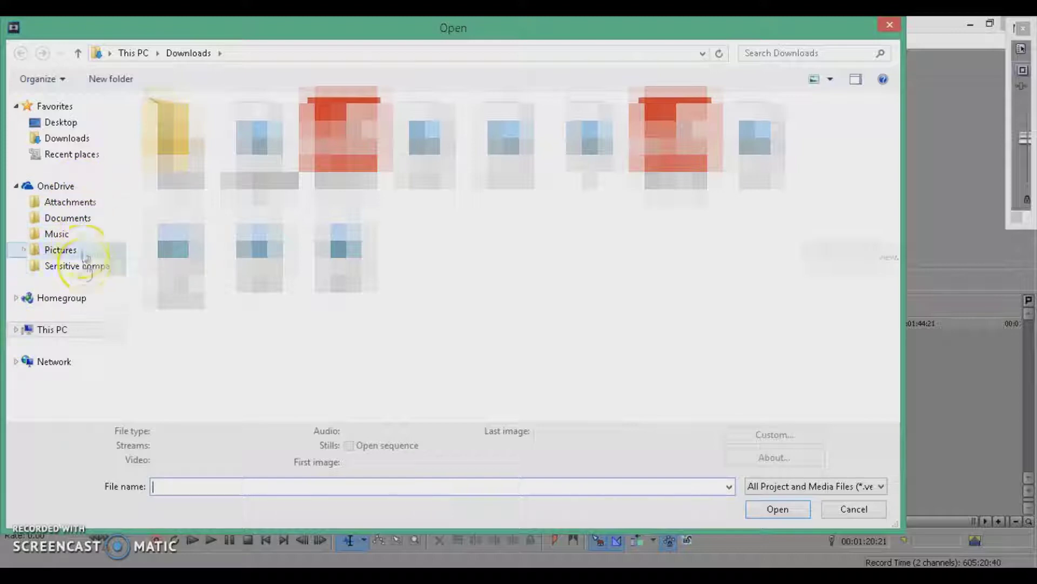
# - Import the pink fur background image from the Lexar (F:) drive and place its event at the start of the timeline
pyautogui.click(16, 329)
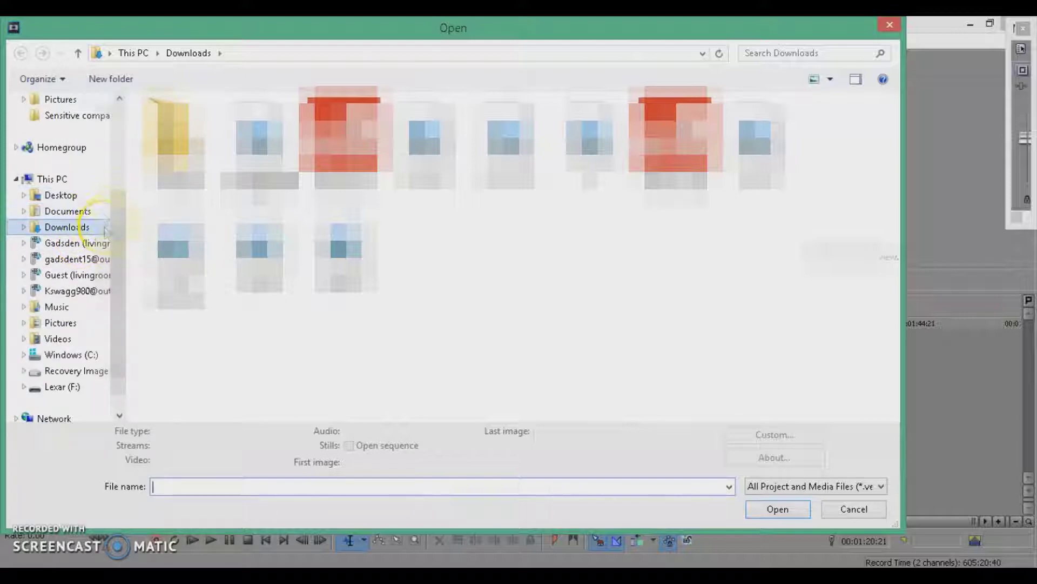
pyautogui.click(69, 387)
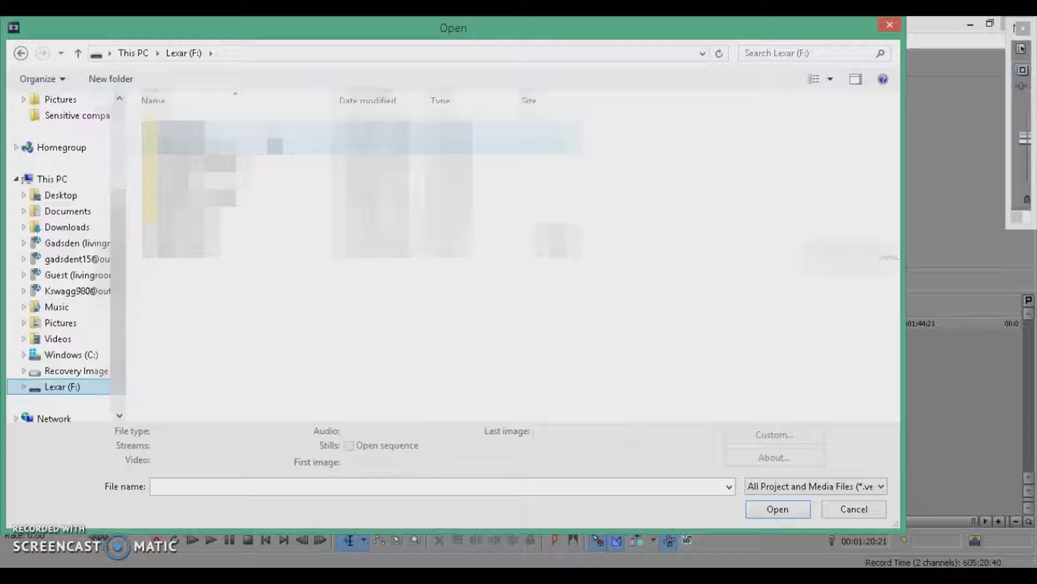
pyautogui.doubleClick(273, 141)
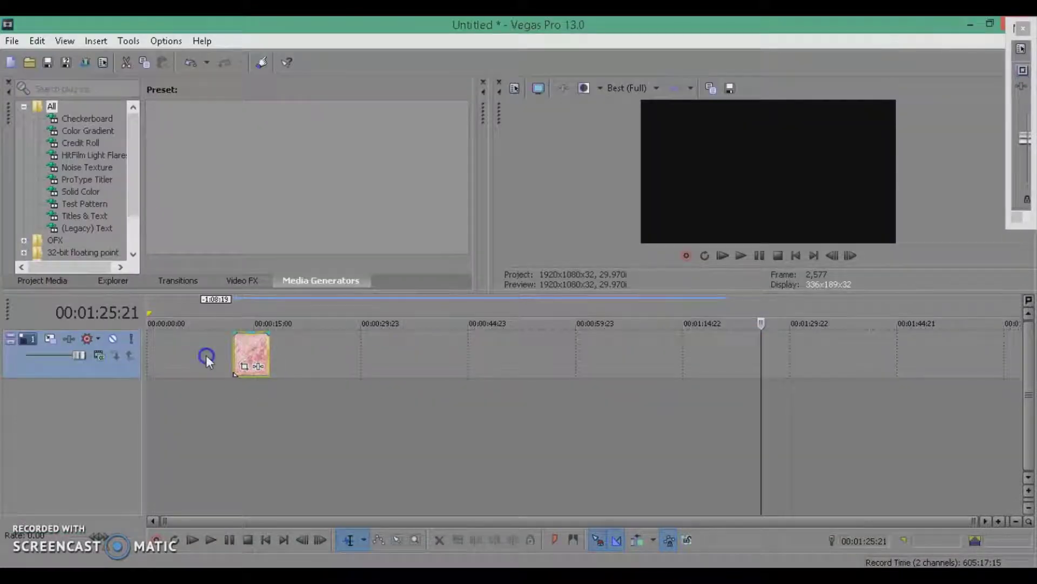
pyautogui.moveTo(206, 355); pyautogui.dragTo(160, 364)
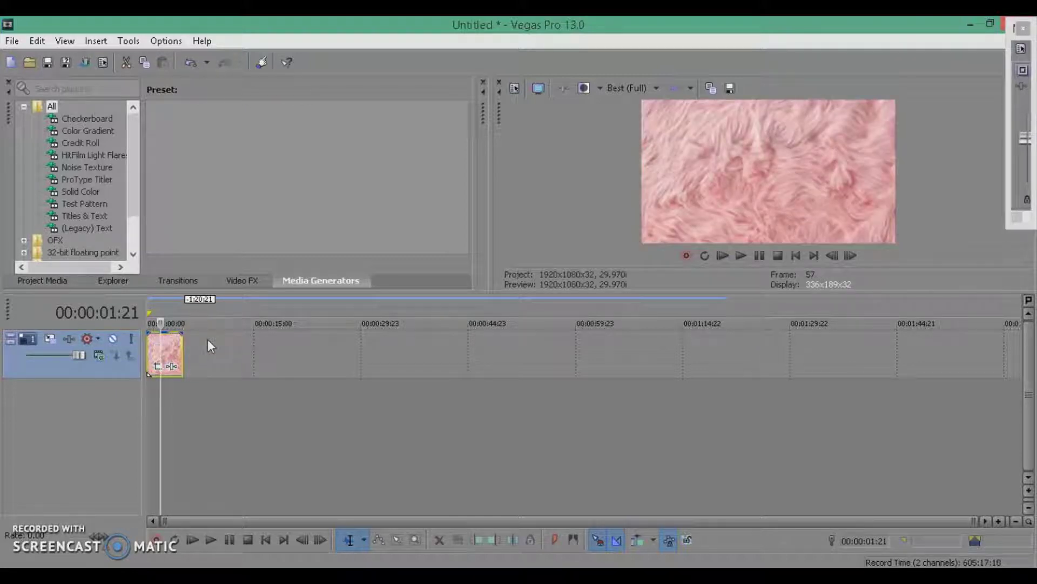
# - Try setting Maintain aspect ratio to No in the fur background event's pan/crop source settings, and restore it to Yes
pyautogui.click(157, 367)
pyautogui.scroll(-1, 307, 275)
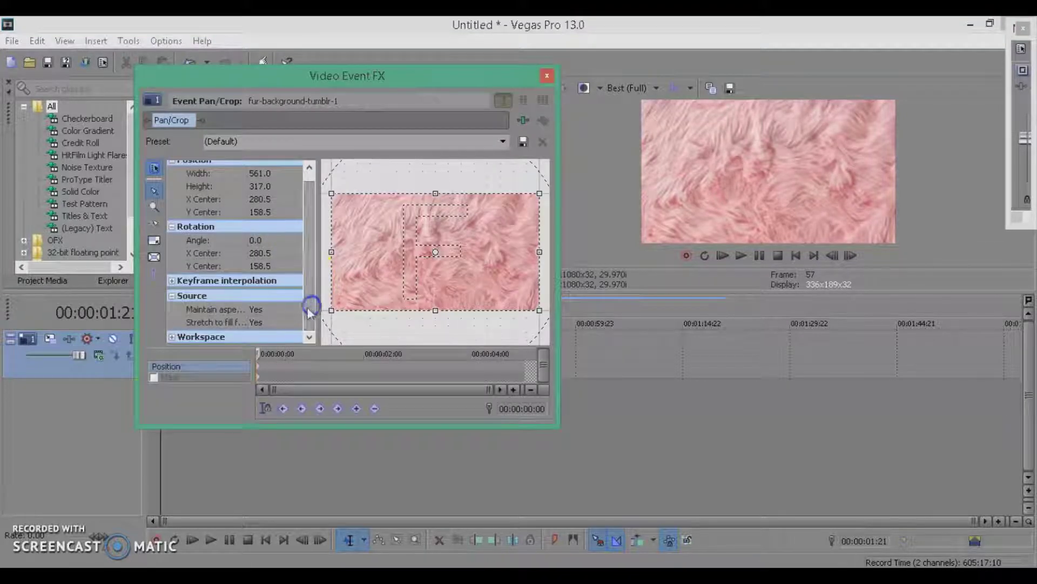
pyautogui.click(276, 309)
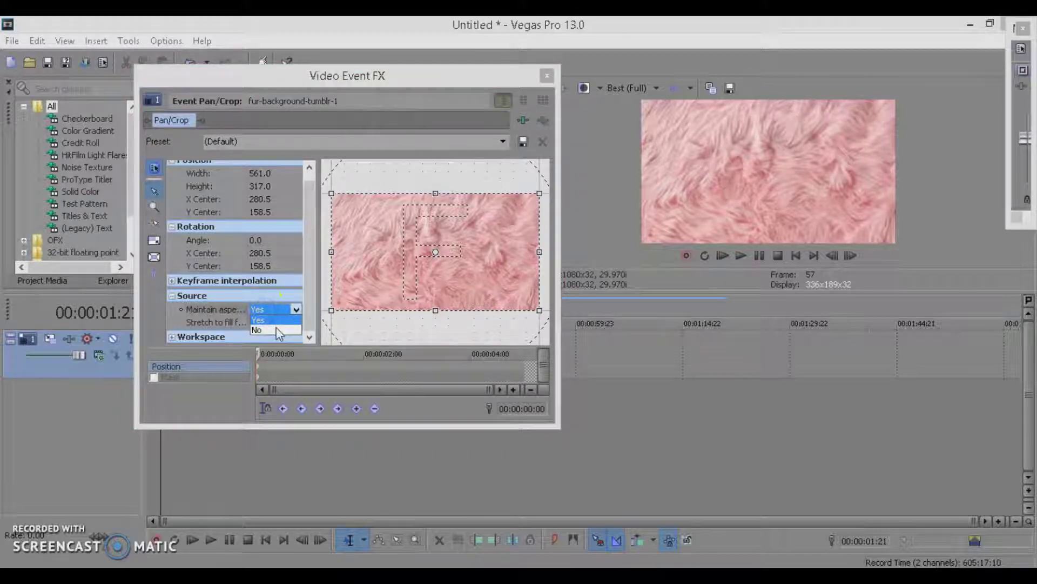
pyautogui.click(276, 328)
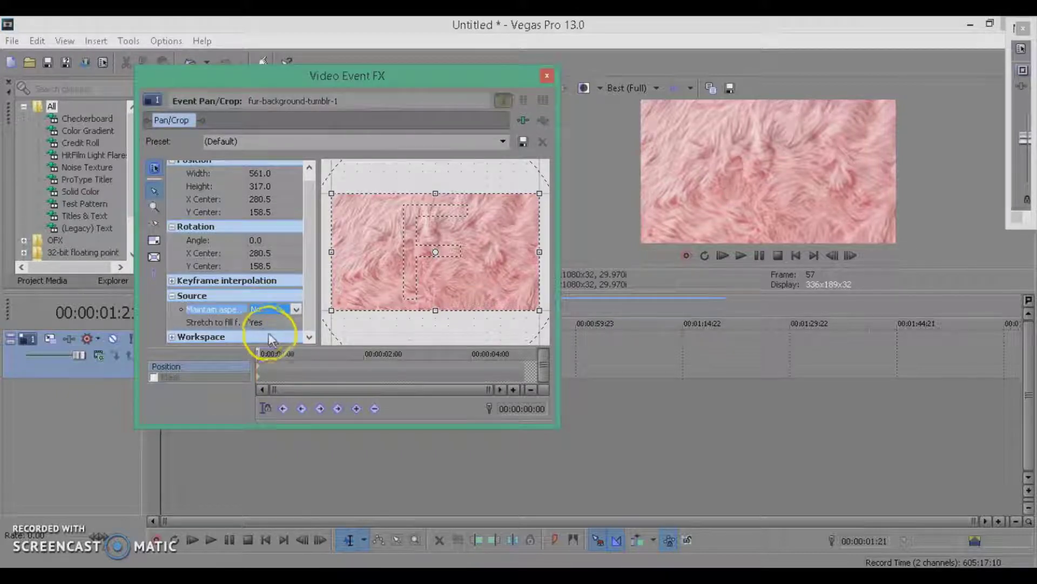
pyautogui.click(269, 311)
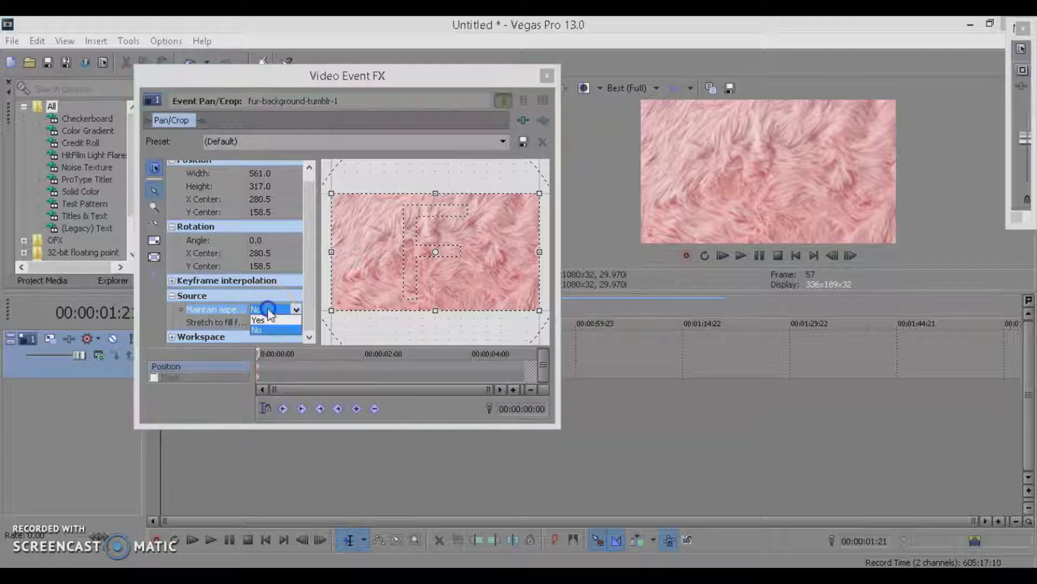
pyautogui.click(274, 319)
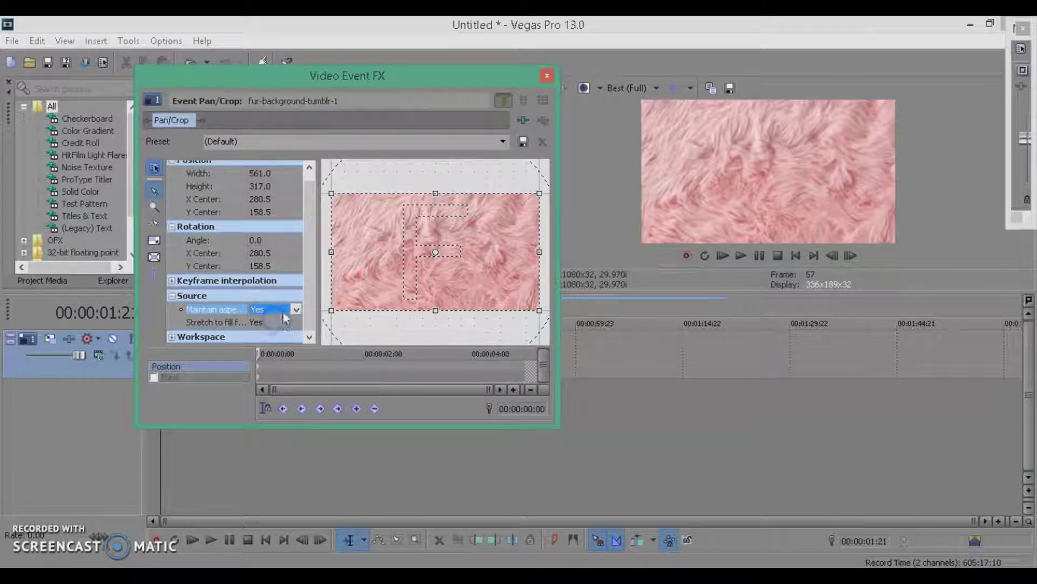
# - Review the Maintain aspect ratio options for the fur background event and close its pan/crop settings
pyautogui.click(388, 269)
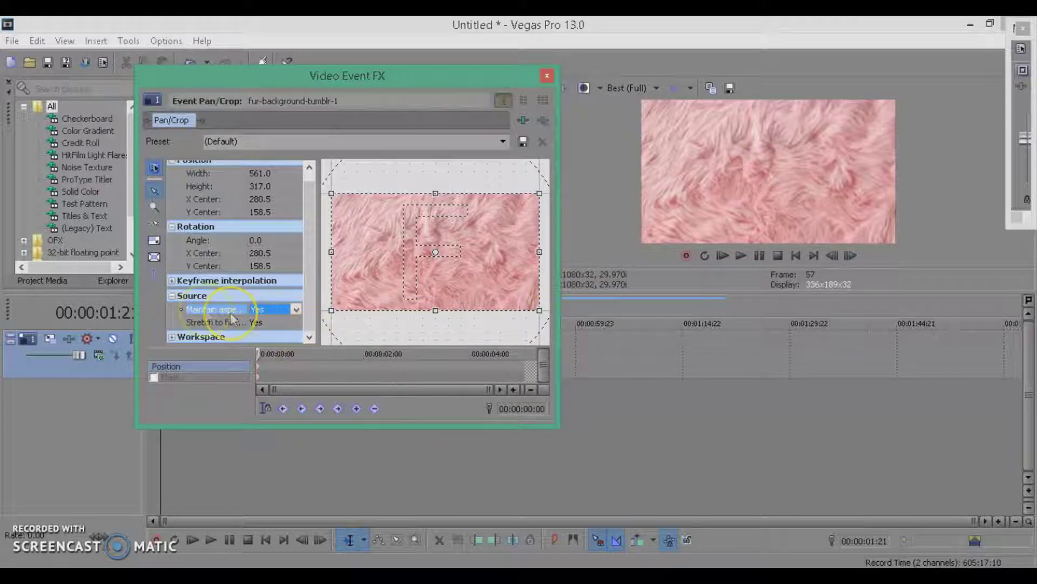
pyautogui.click(186, 298)
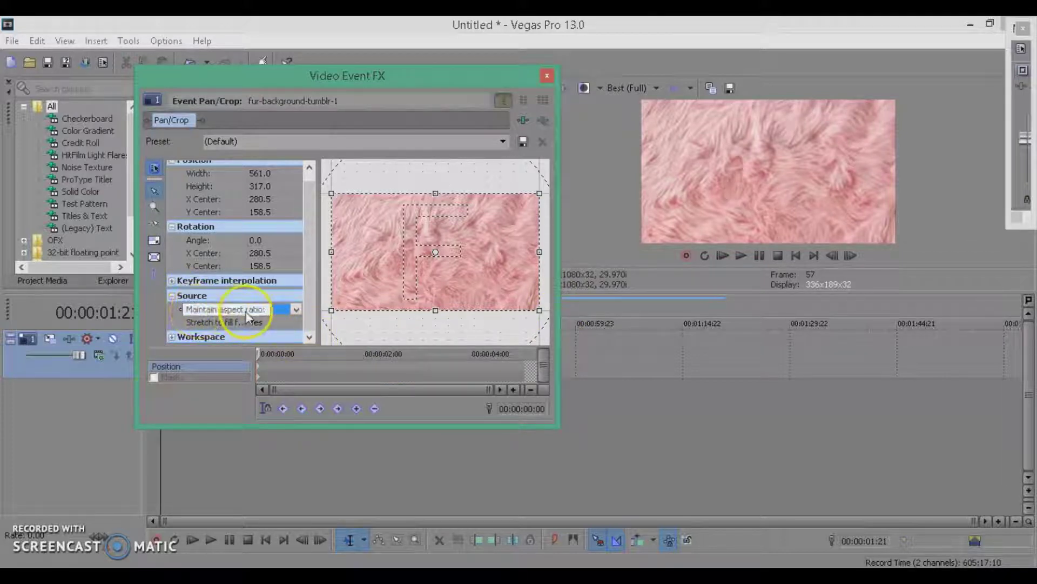
pyautogui.click(212, 313)
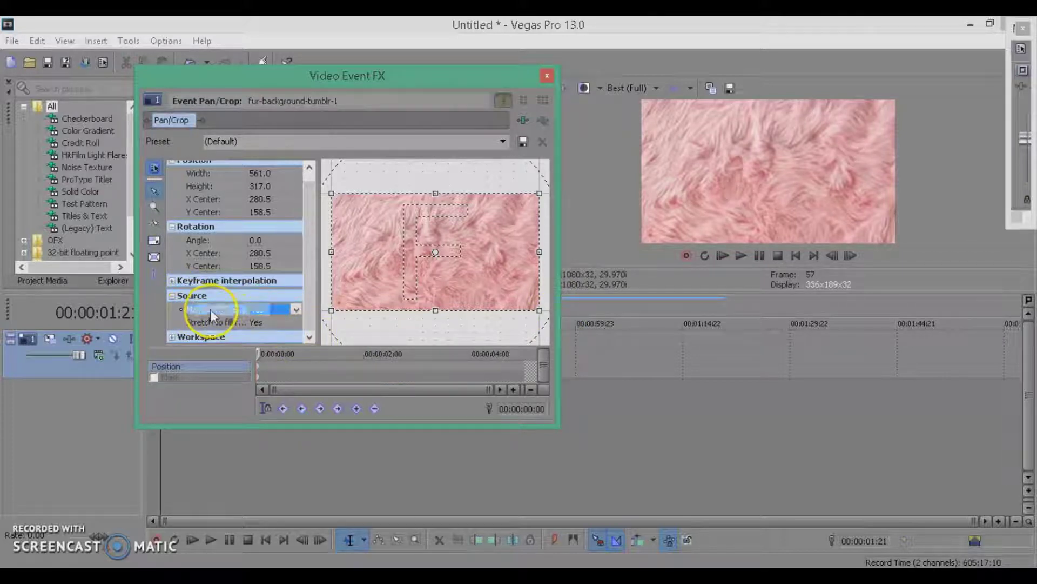
pyautogui.click(281, 310)
pyautogui.click(306, 356)
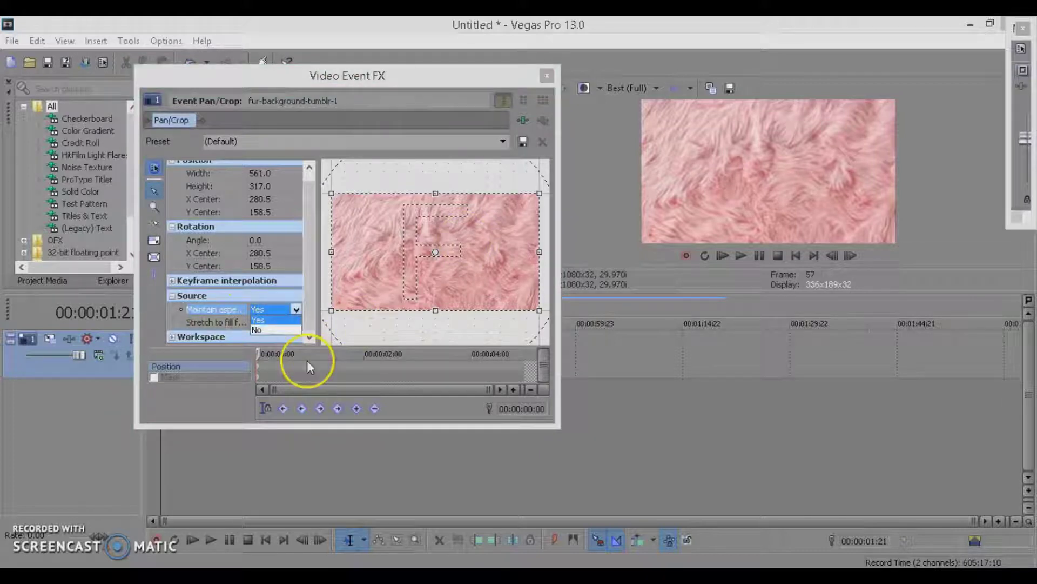
pyautogui.click(244, 378)
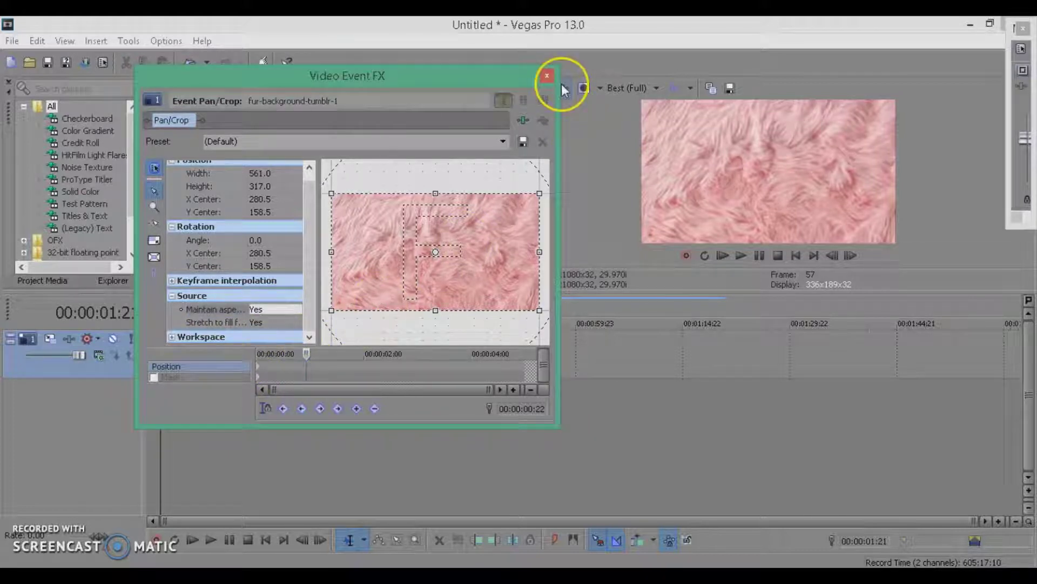
pyautogui.click(547, 76)
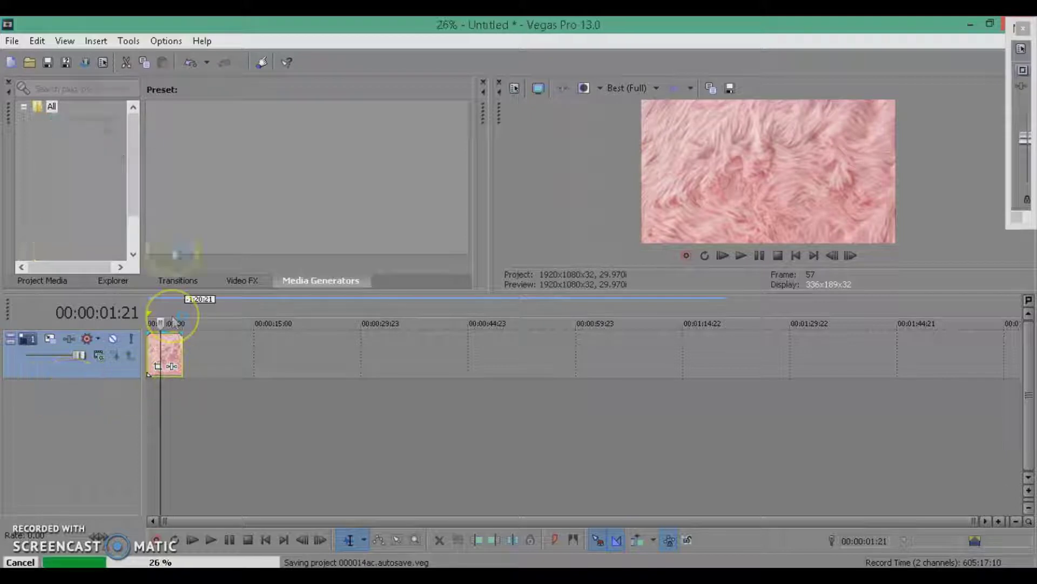
# - Add the (Legacy) Text preset Username 1 on a new track above the fur background, at the start of the timeline
pyautogui.click(87, 228)
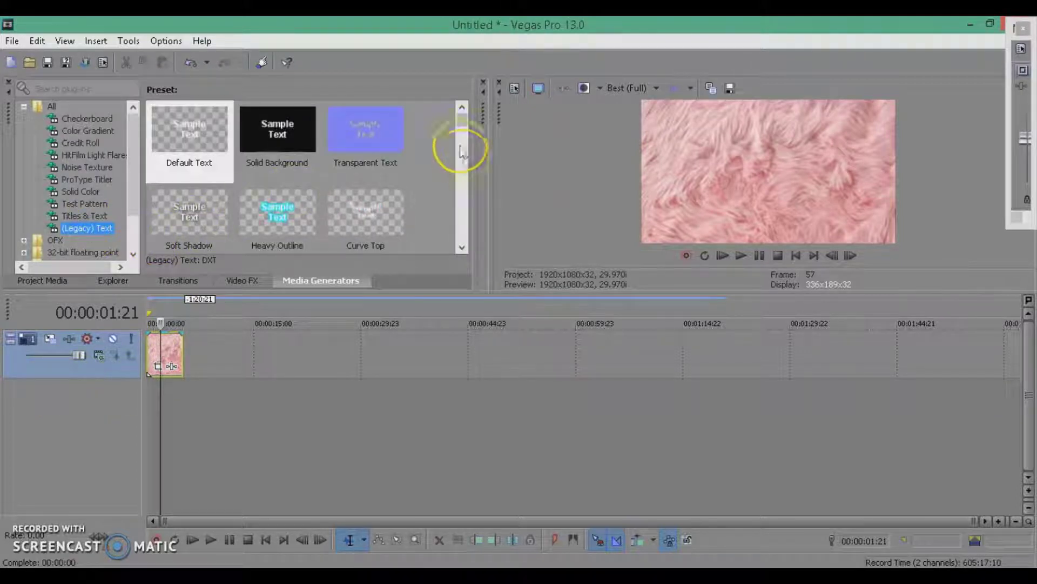
pyautogui.moveTo(464, 121); pyautogui.dragTo(458, 234)
pyautogui.scroll(3, 443, 219)
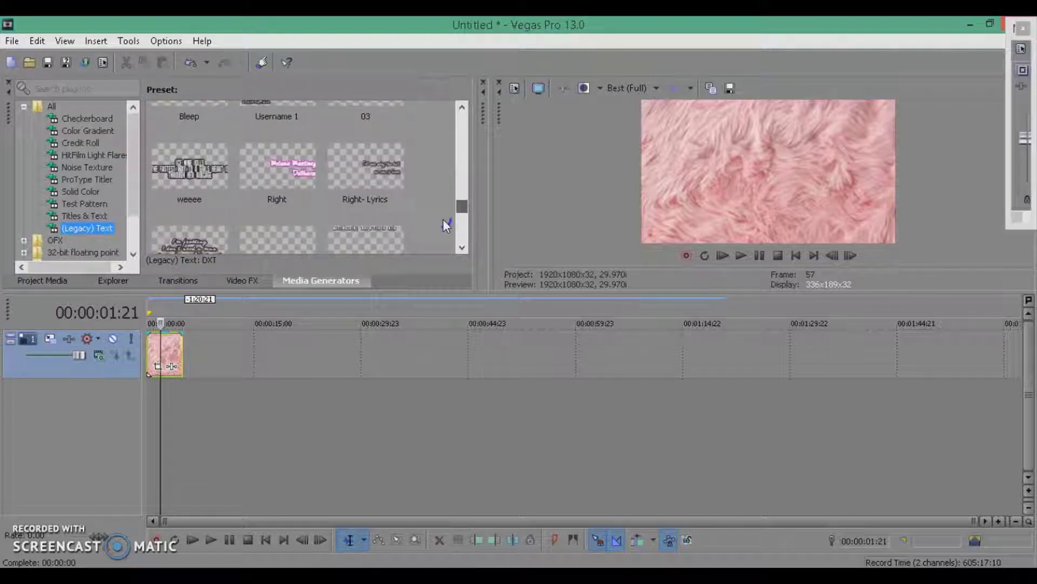
pyautogui.scroll(-3, 443, 219)
pyautogui.scroll(1, 443, 218)
pyautogui.scroll(-1, 443, 219)
pyautogui.scroll(3, 443, 219)
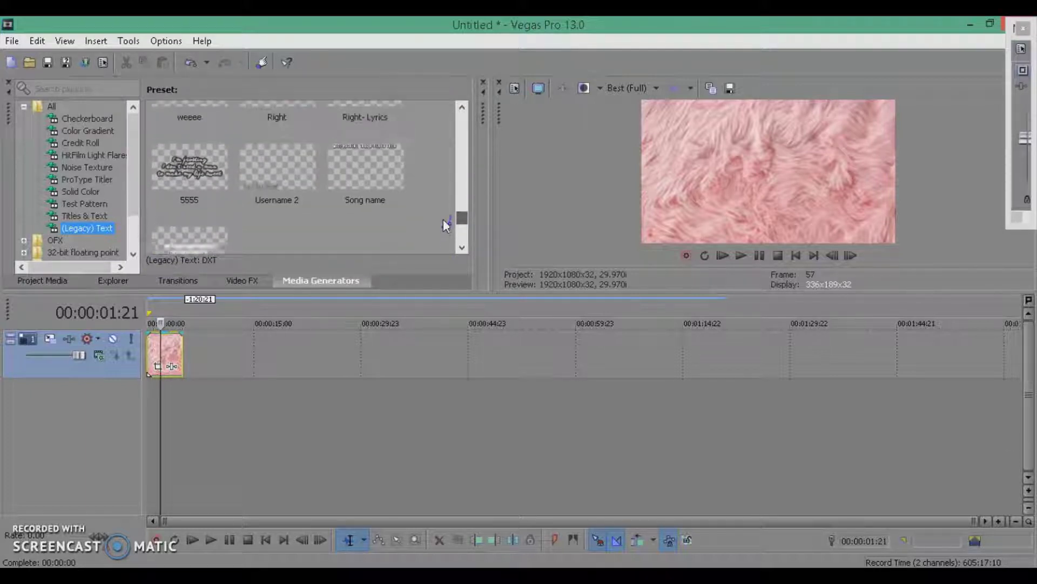
pyautogui.scroll(2, 445, 200)
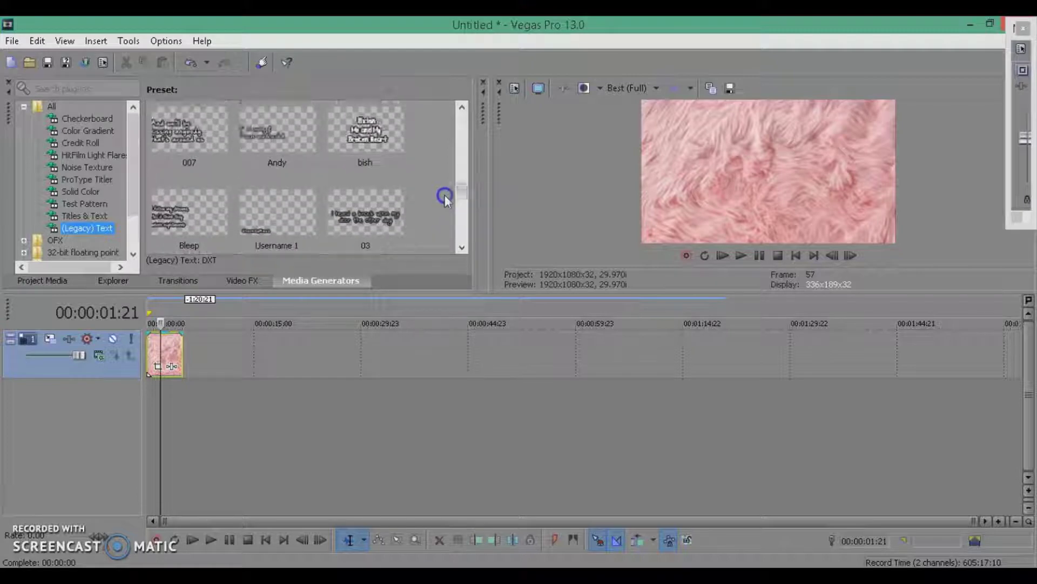
pyautogui.moveTo(332, 207); pyautogui.dragTo(155, 310)
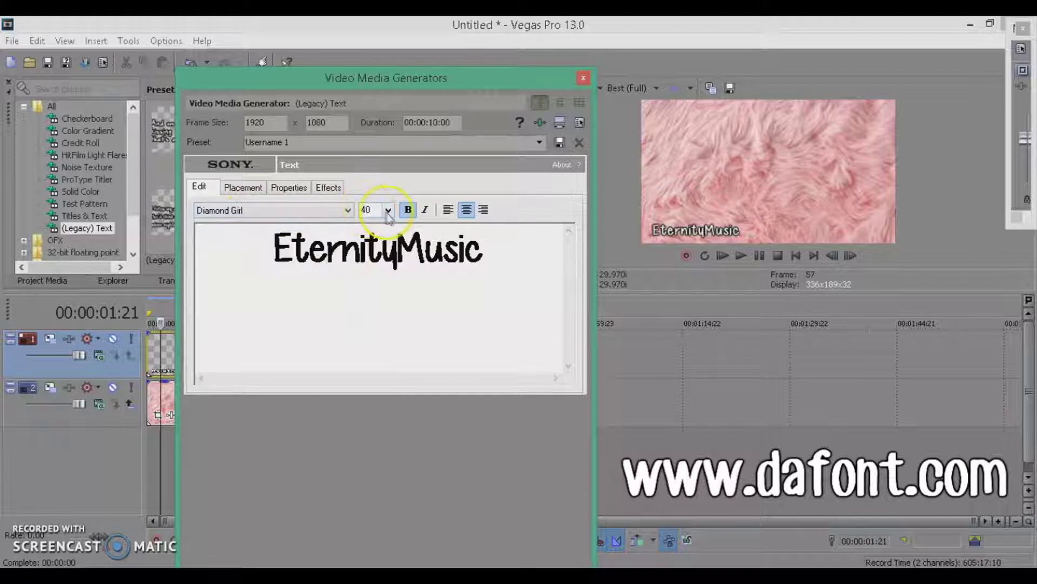
# - Review the username text's placement, colour and spacing properties, and outline and shadow effects, and close the text settings
pyautogui.click(244, 187)
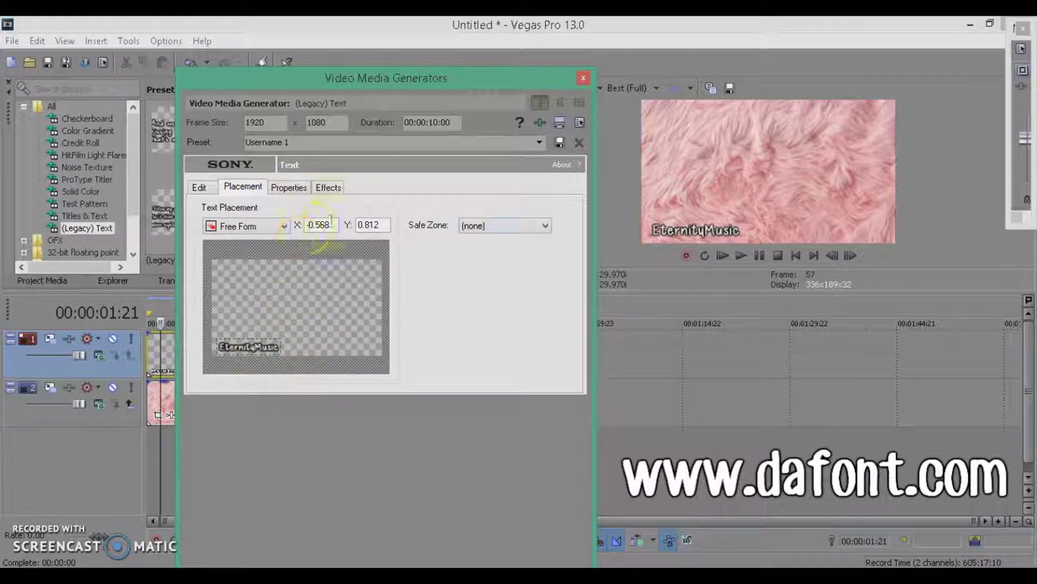
pyautogui.click(294, 190)
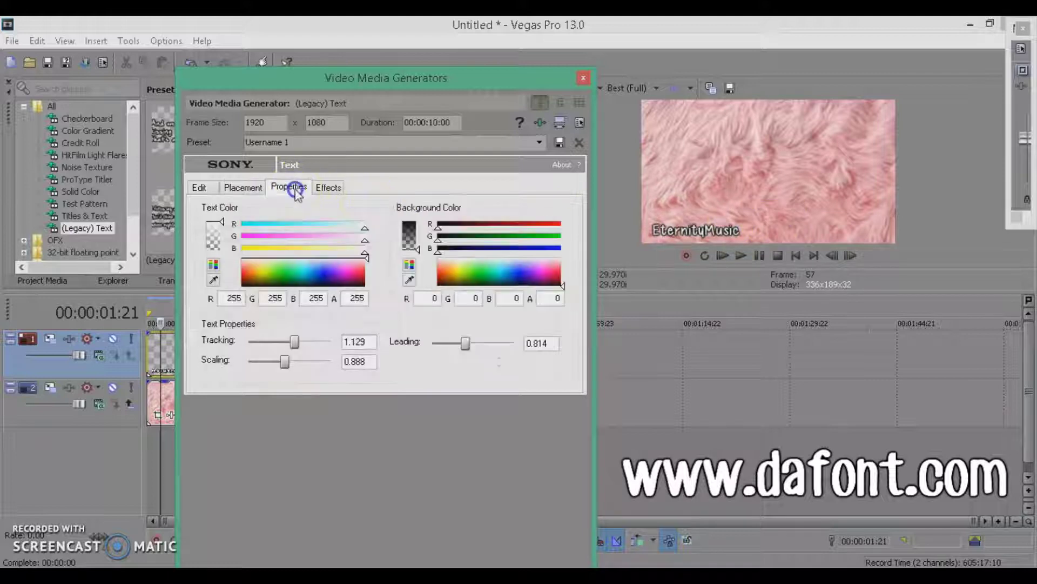
pyautogui.click(331, 188)
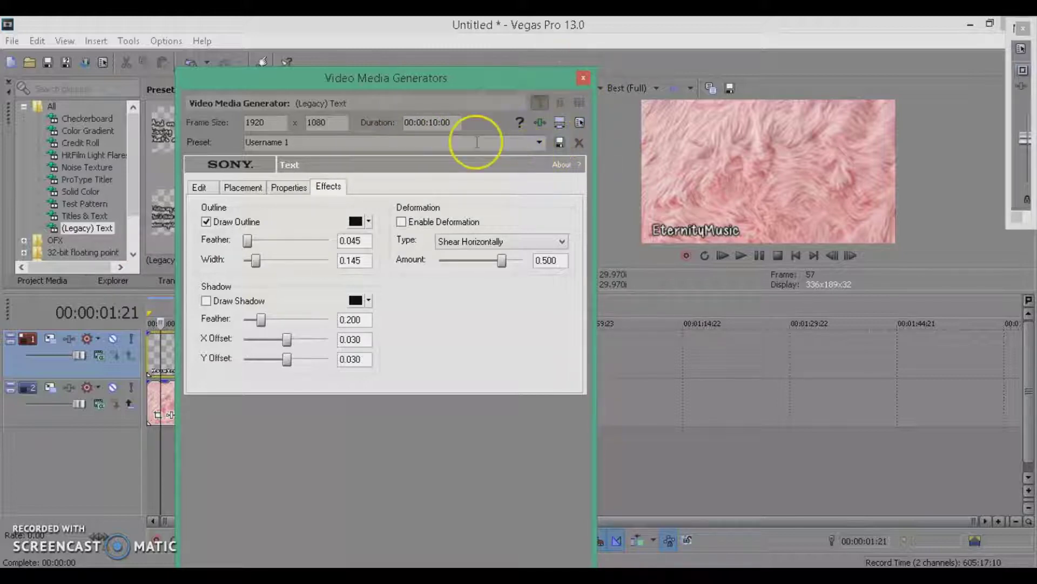
pyautogui.click(583, 78)
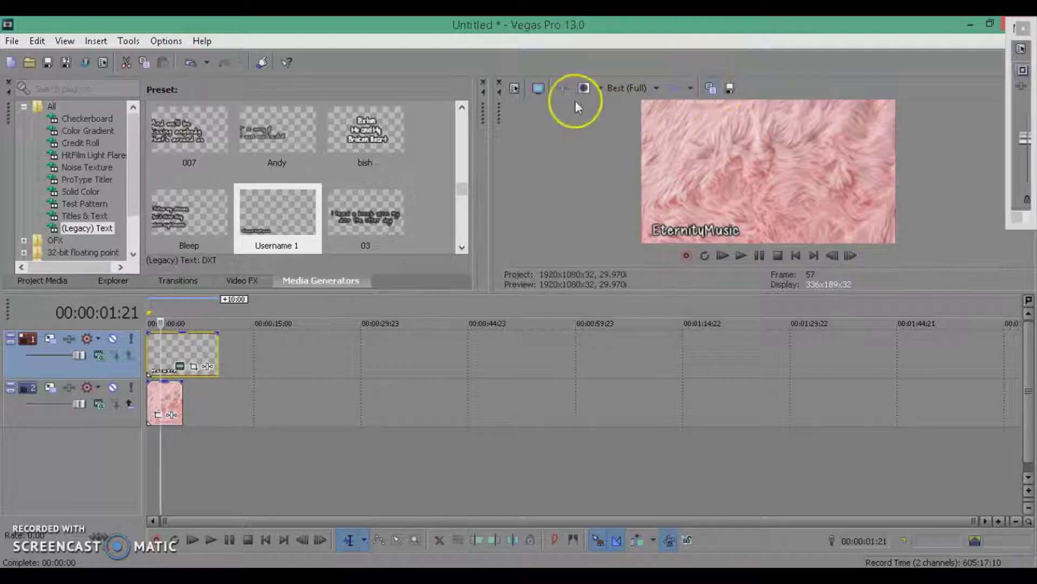
# - Save a snapshot of the preview frame as the PNG file 7rings background in the Backgrounds folder on Lexar (F:)
pyautogui.click(636, 89)
pyautogui.click(773, 98)
pyautogui.click(730, 89)
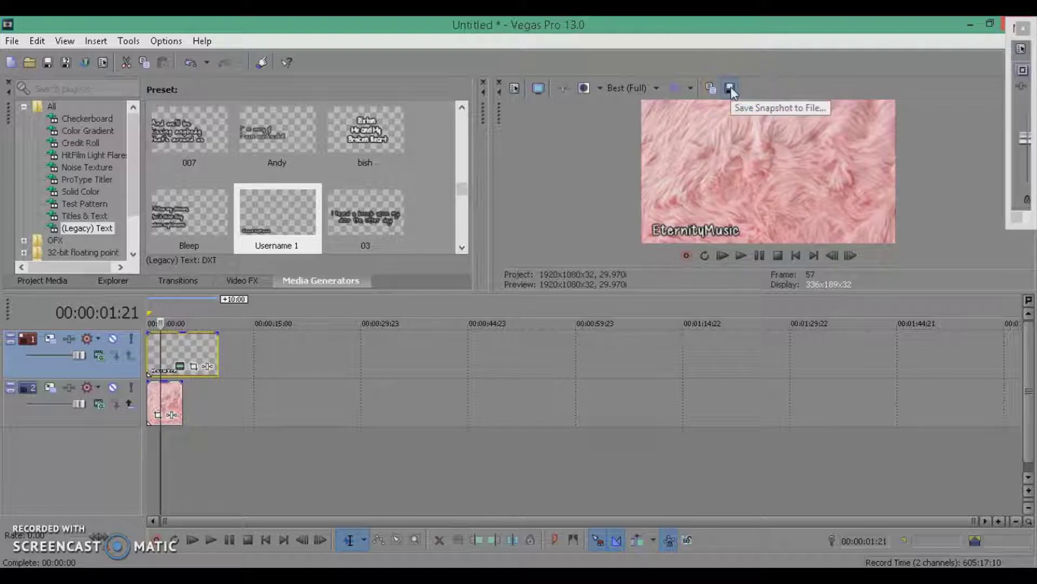
pyautogui.click(730, 88)
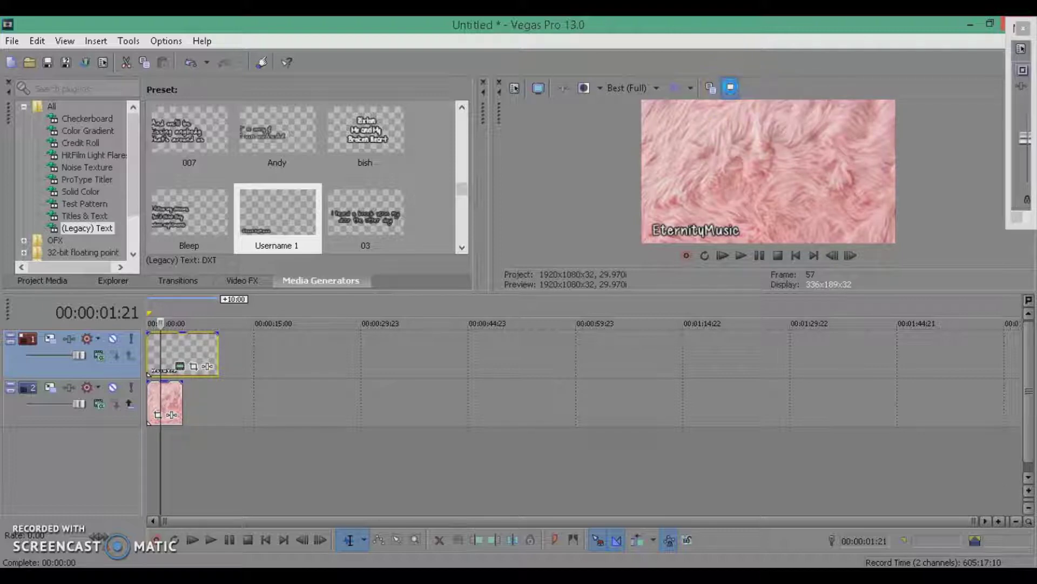
pyautogui.click(731, 89)
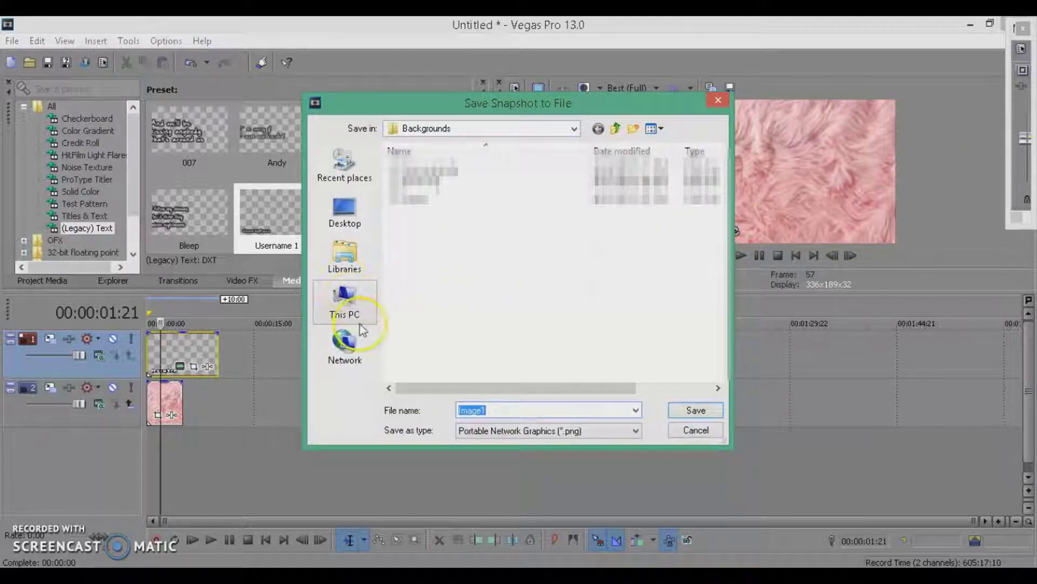
pyautogui.click(362, 291)
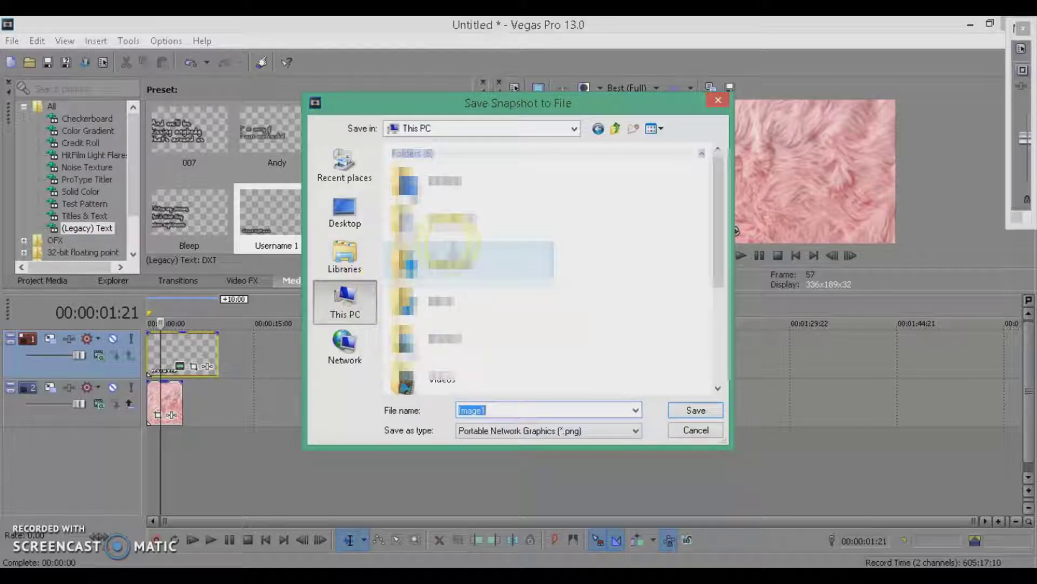
pyautogui.moveTo(718, 235); pyautogui.dragTo(727, 329)
pyautogui.doubleClick(557, 362)
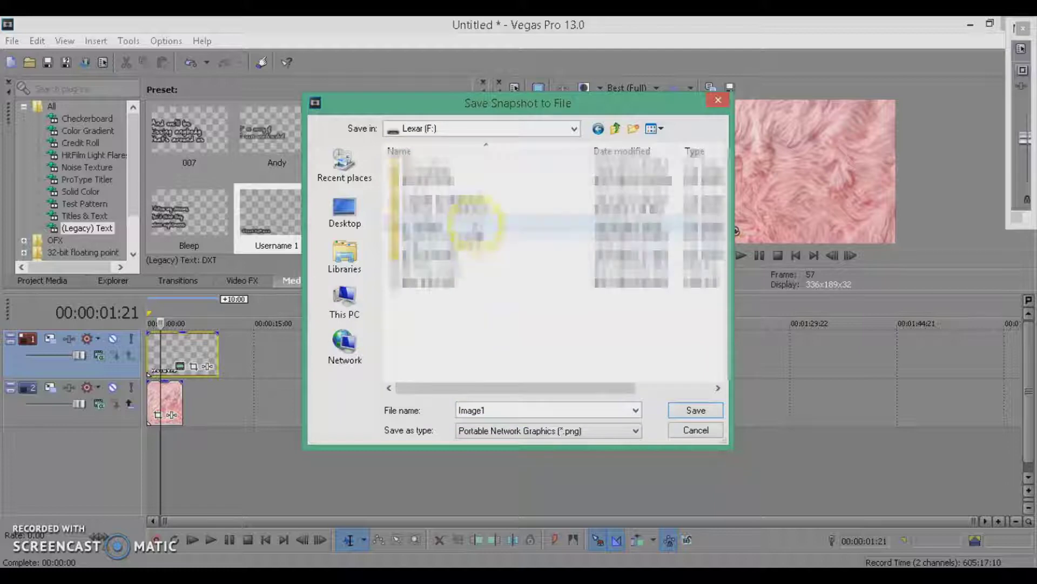
pyautogui.doubleClick(479, 204)
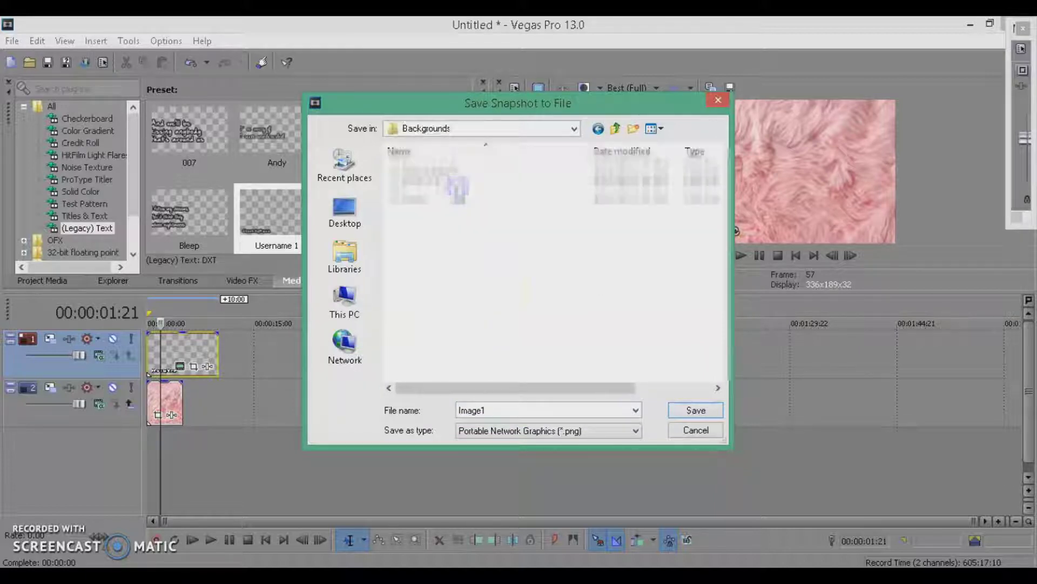
pyautogui.doubleClick(524, 407)
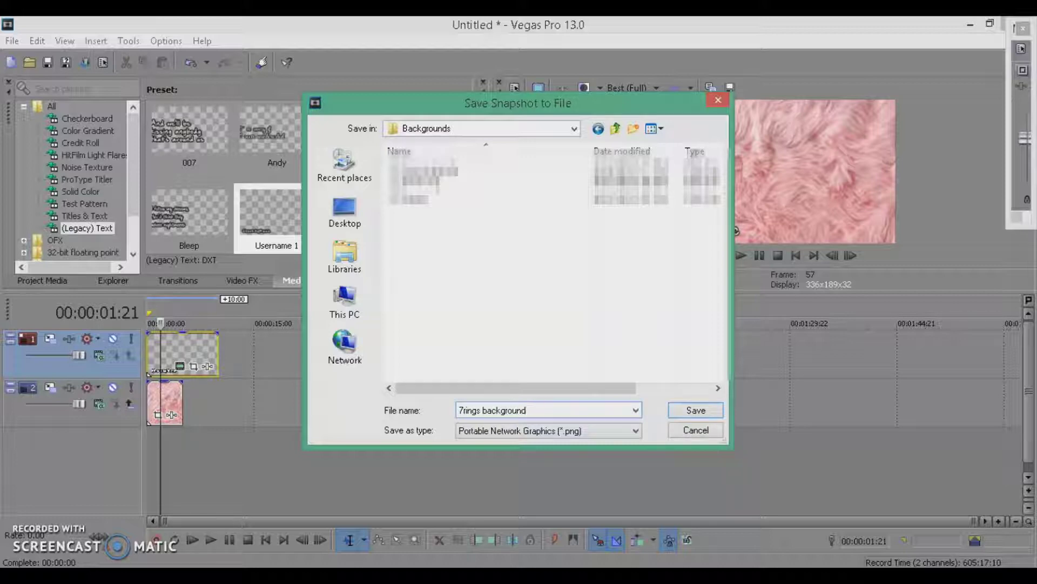
pyautogui.click(703, 411)
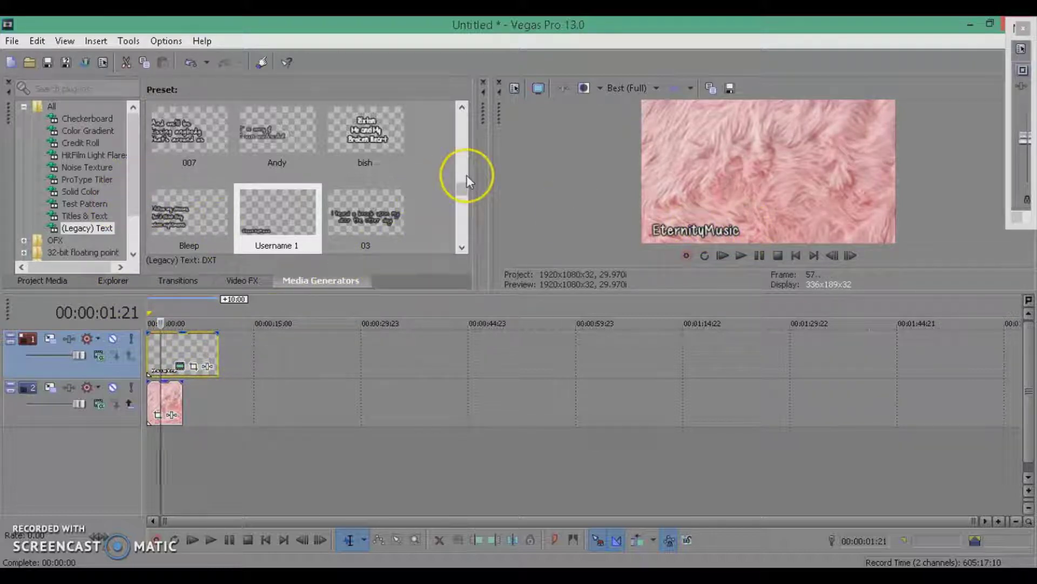
# - Add the (Legacy) Text preset dirty laundry on a new top track at the timeline start and change its text to ARIANA GRANDE // 7 RINGS
pyautogui.moveTo(463, 192); pyautogui.dragTo(465, 235)
pyautogui.moveTo(229, 122); pyautogui.dragTo(156, 323)
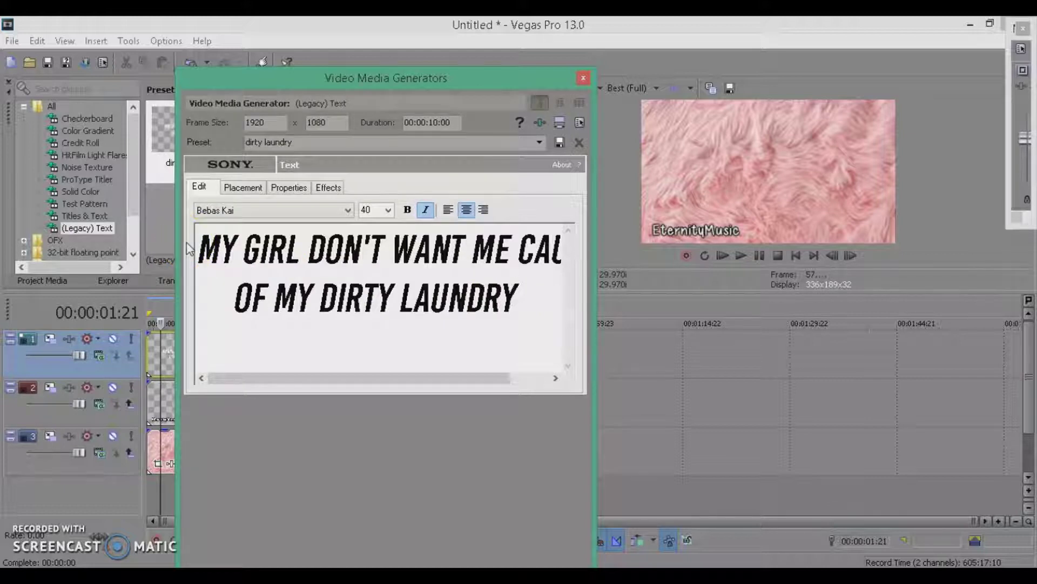
pyautogui.click(514, 275)
pyautogui.moveTo(529, 292); pyautogui.dragTo(203, 238)
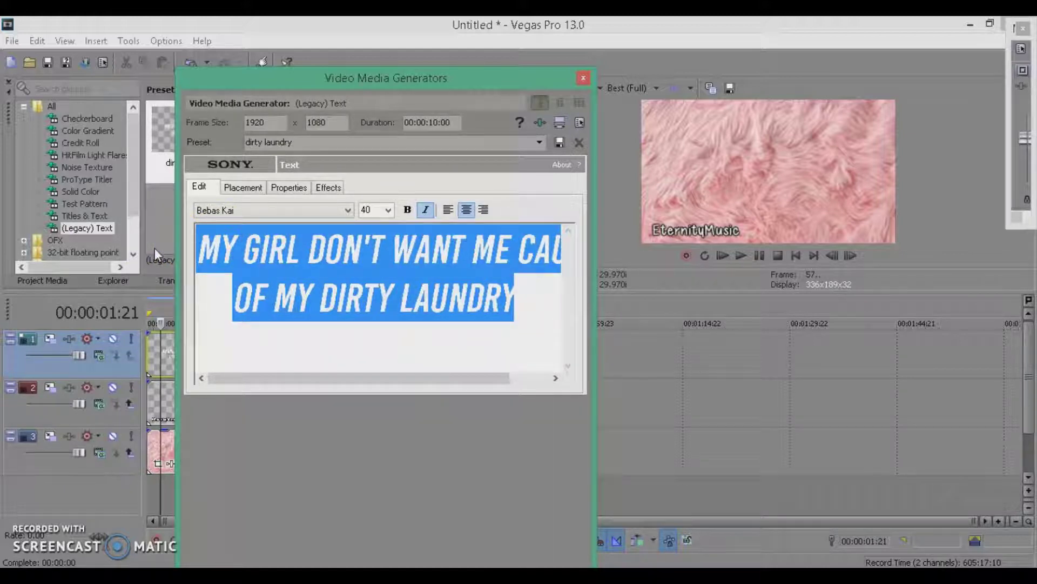
pyautogui.write('ARIANA GRAND')
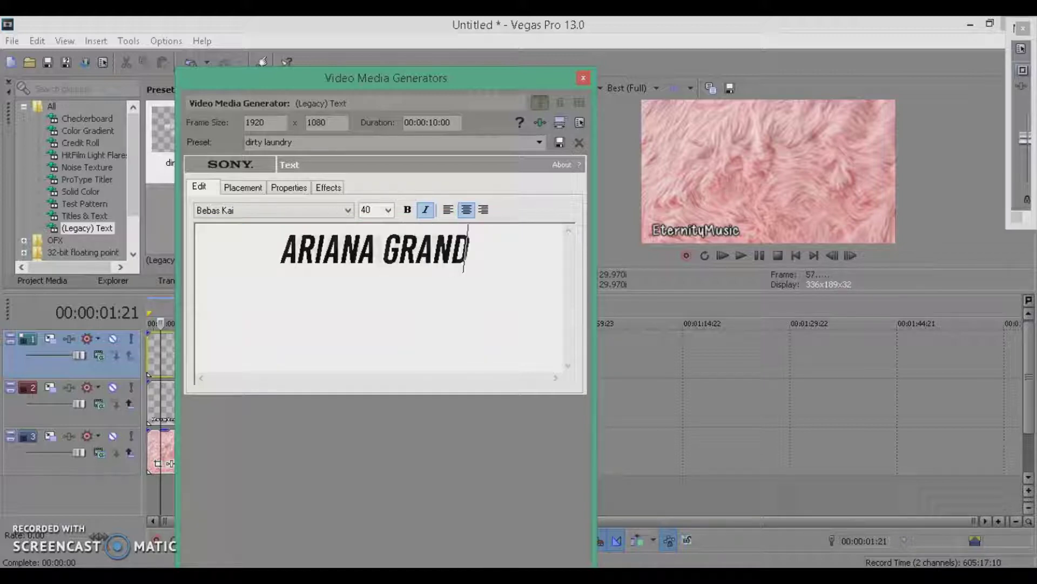
pyautogui.write('E // 7')
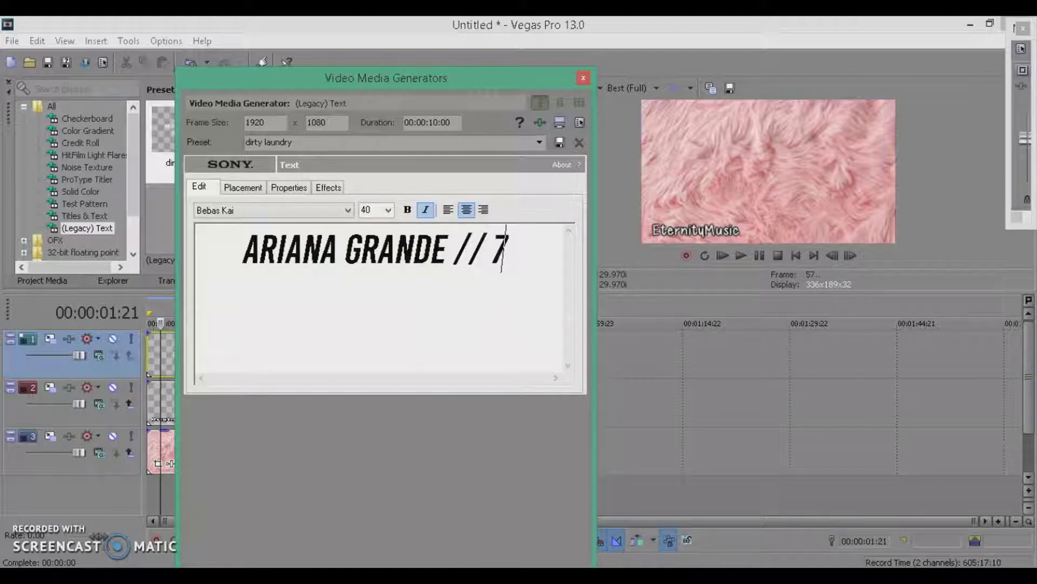
pyautogui.write(' RINGS')
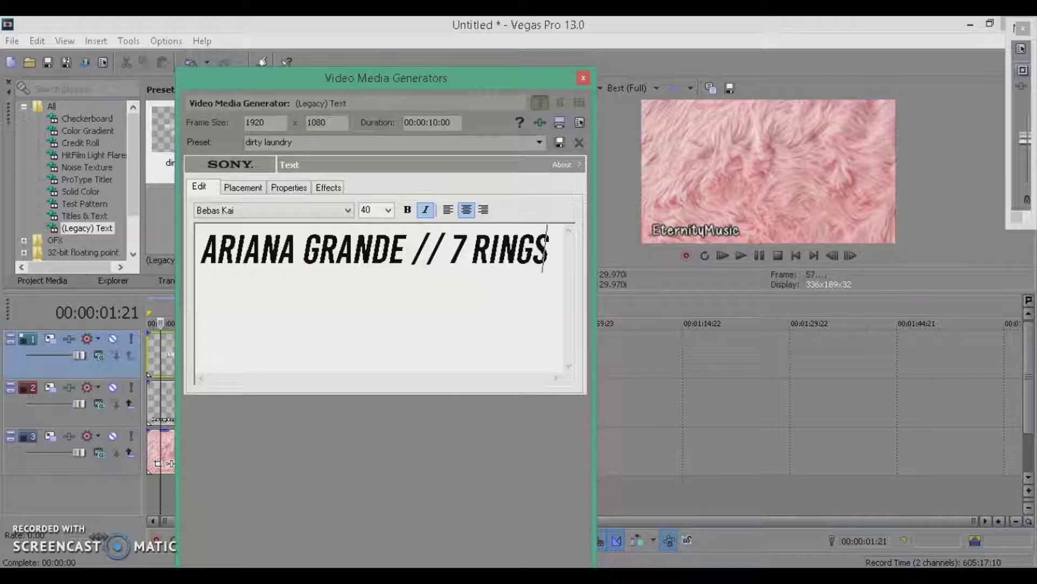
pyautogui.click(500, 556)
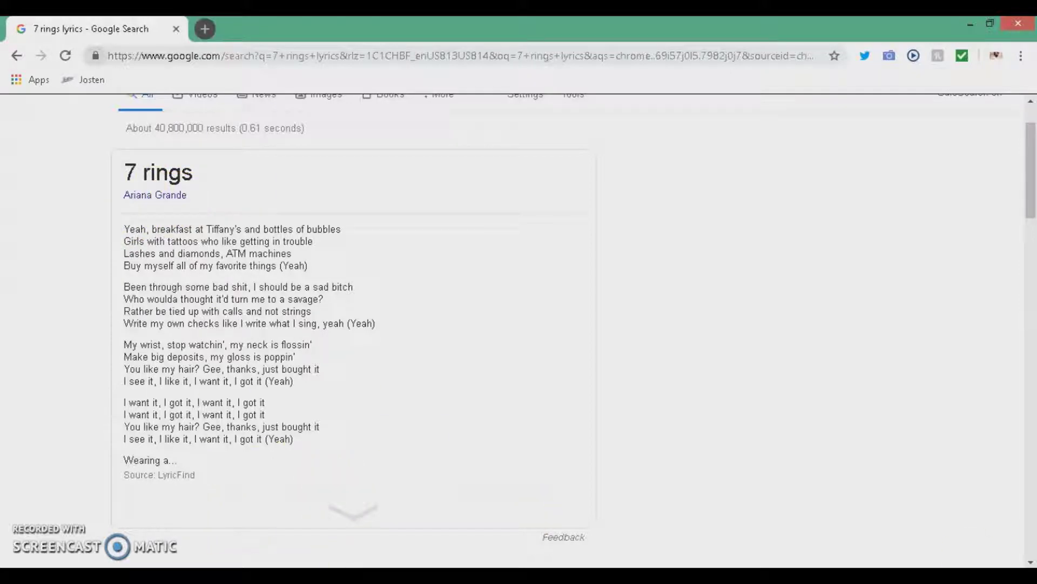
pyautogui.hotkey('alt', 'Tab')
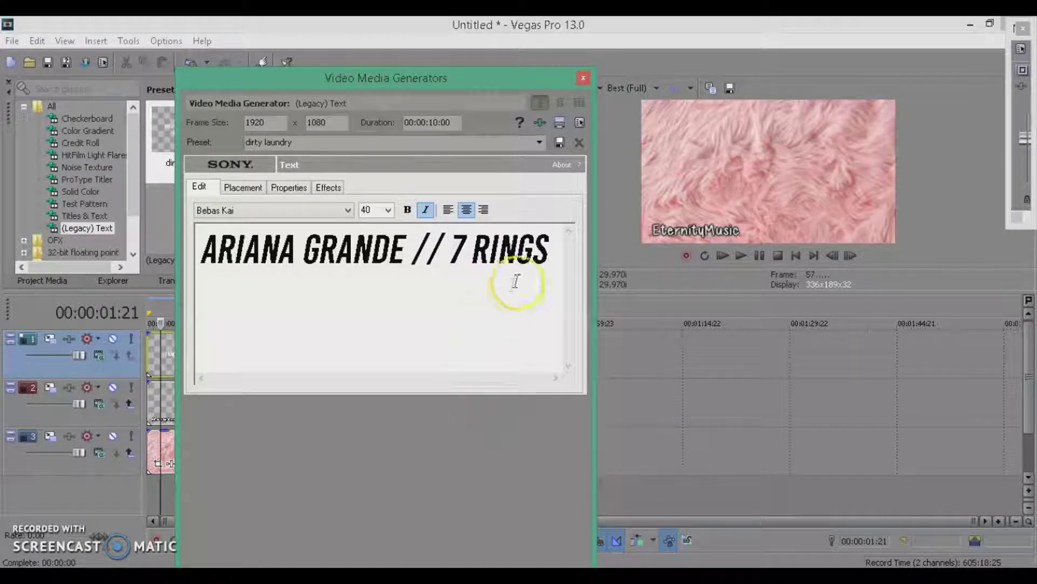
pyautogui.click(583, 78)
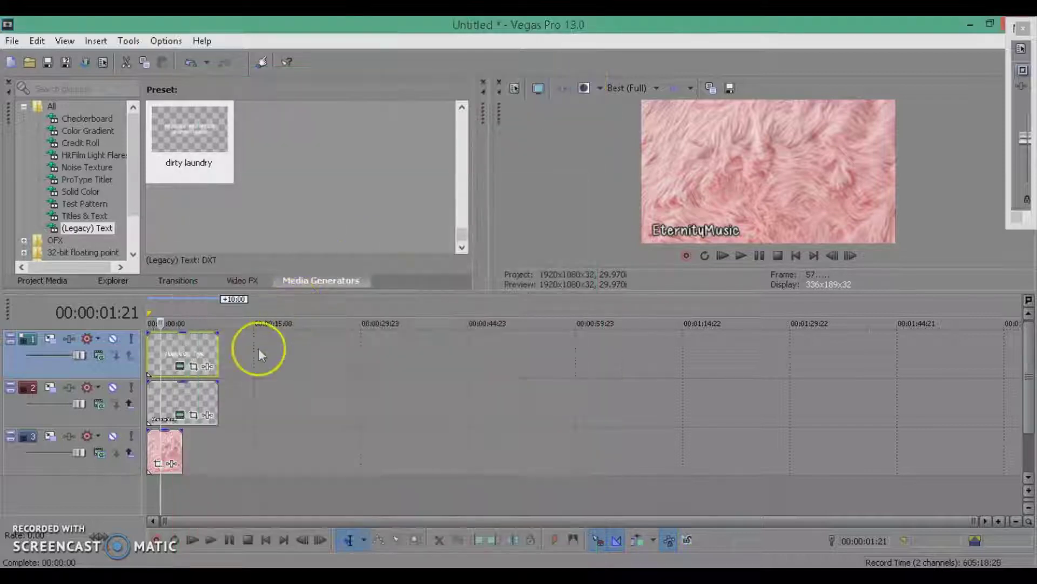
# - Place the playhead at 00:00:01:16 so the preview shows the title and username over the fur background
pyautogui.click(194, 354)
pyautogui.click(168, 363)
pyautogui.click(183, 356)
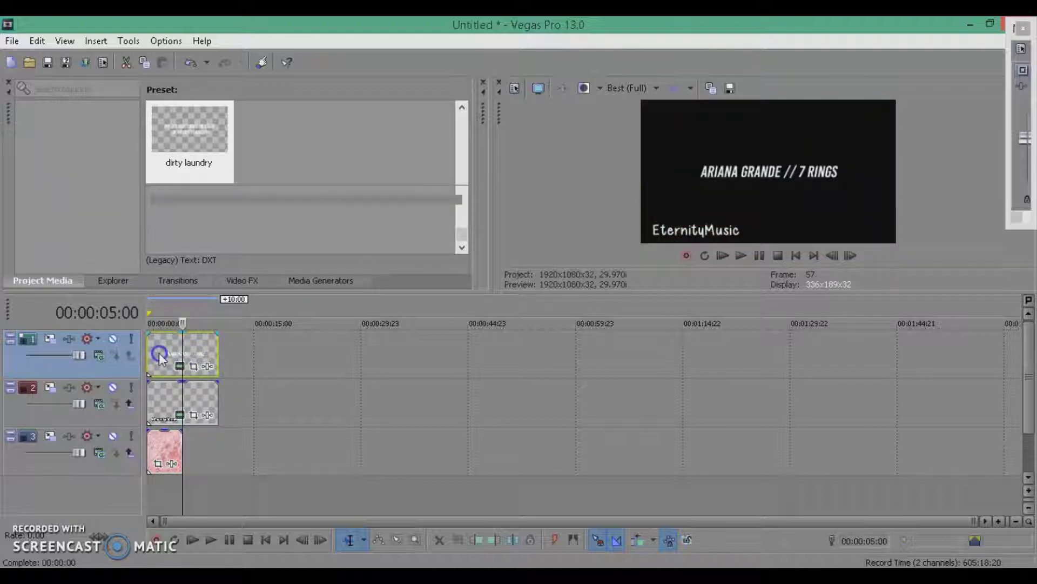
pyautogui.click(159, 356)
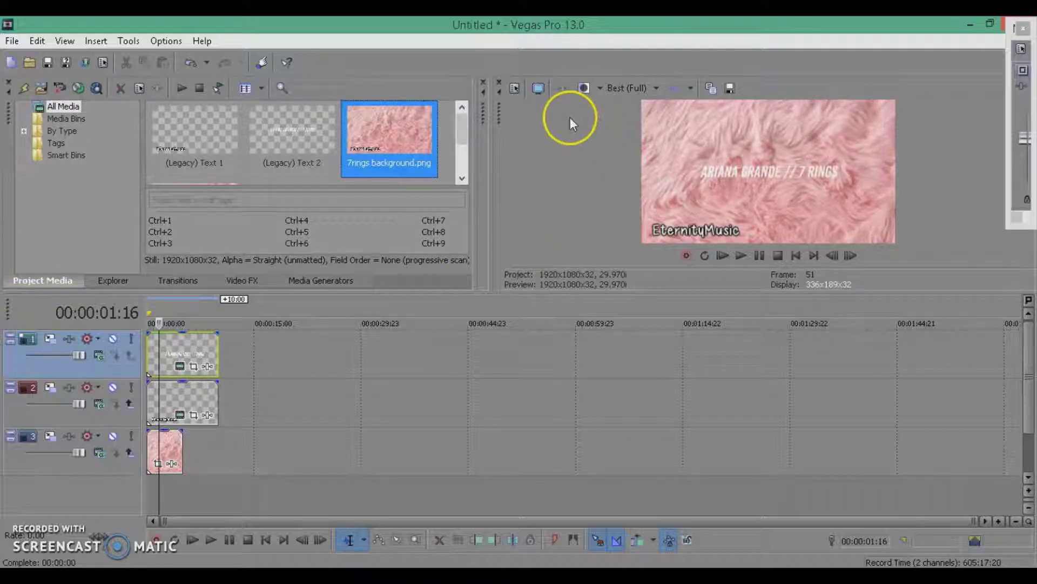
# - Save a snapshot of the preview frame as the PNG file 7rings in the Backgrounds folder on Lexar (F:)
pyautogui.click(729, 88)
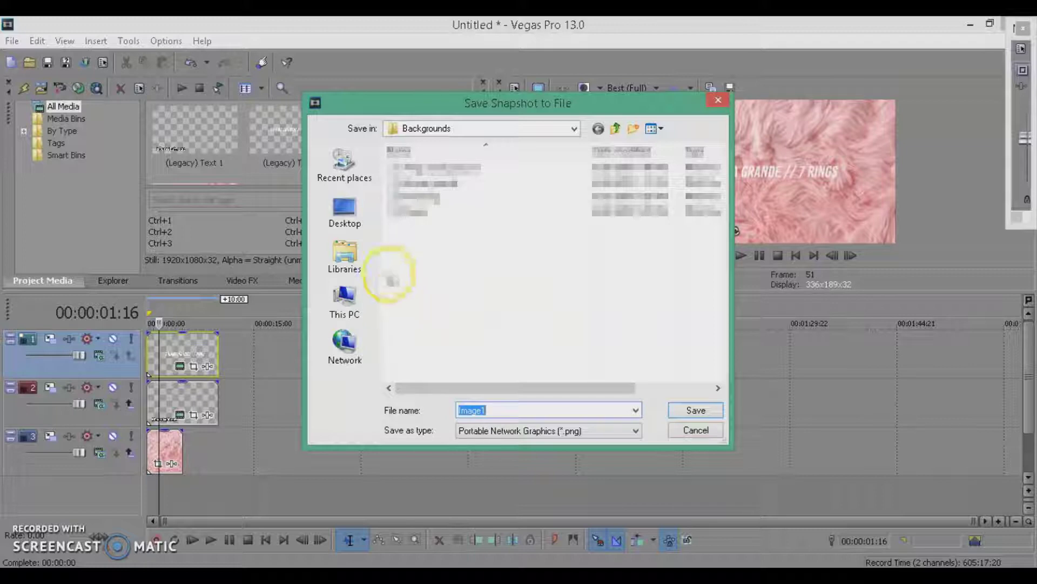
pyautogui.click(361, 308)
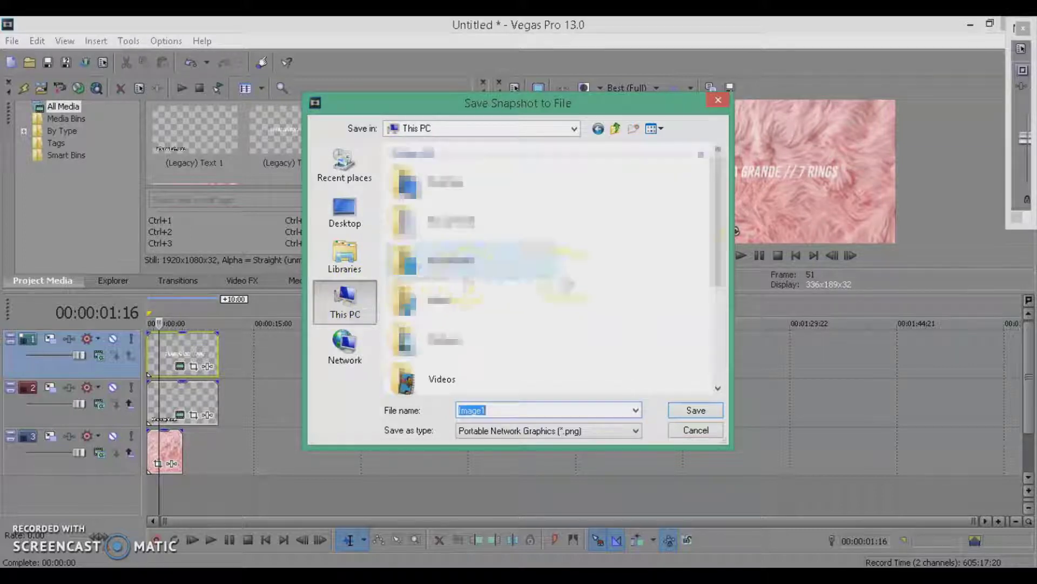
pyautogui.moveTo(726, 251); pyautogui.dragTo(715, 405)
pyautogui.doubleClick(487, 371)
pyautogui.doubleClick(474, 184)
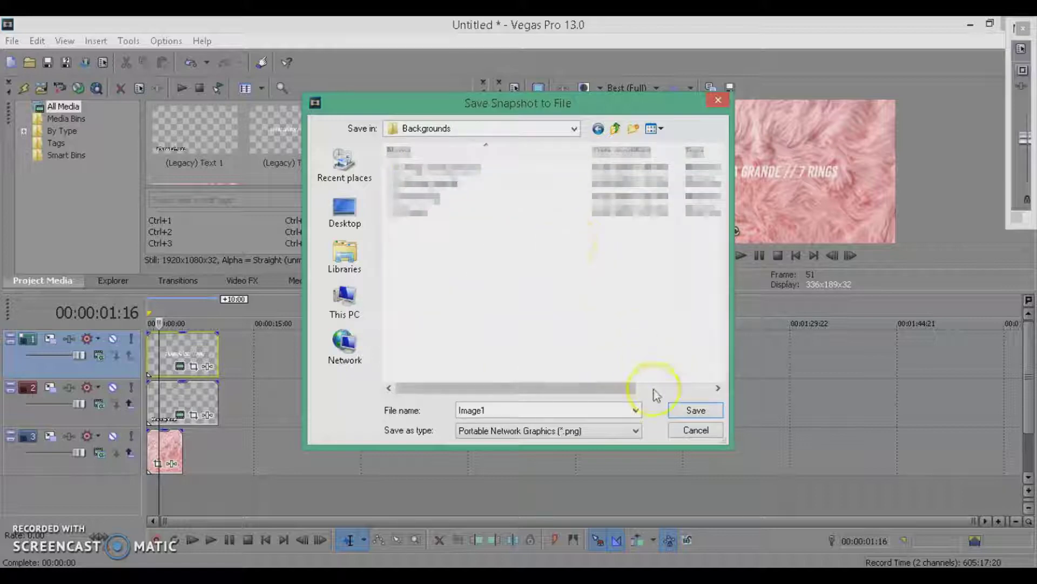
pyautogui.click(594, 415)
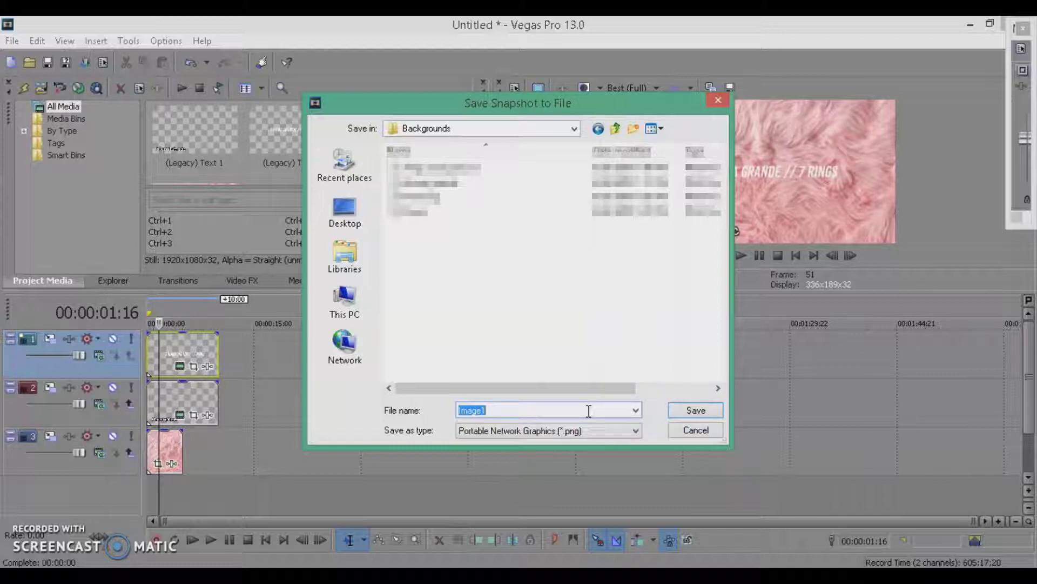
pyautogui.write('7ringd')
pyautogui.press('BackSpace')
pyautogui.write('s')
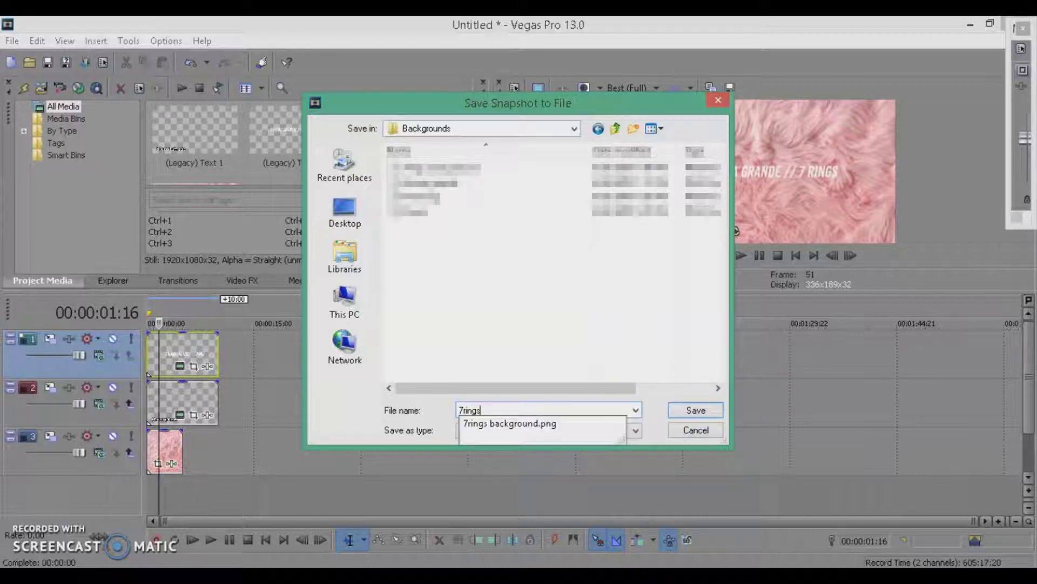
pyautogui.click(686, 414)
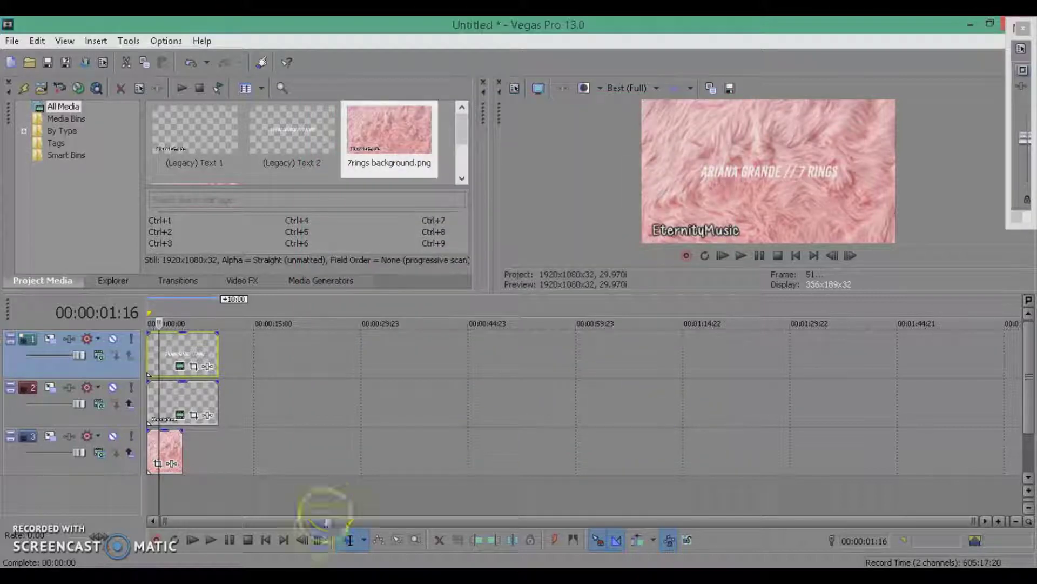
# - Delete the title text from 00:00:00:23 onward on the first track and the username text event on the second track
pyautogui.moveTo(218, 477); pyautogui.dragTo(157, 353)
pyautogui.rightClick(381, 348)
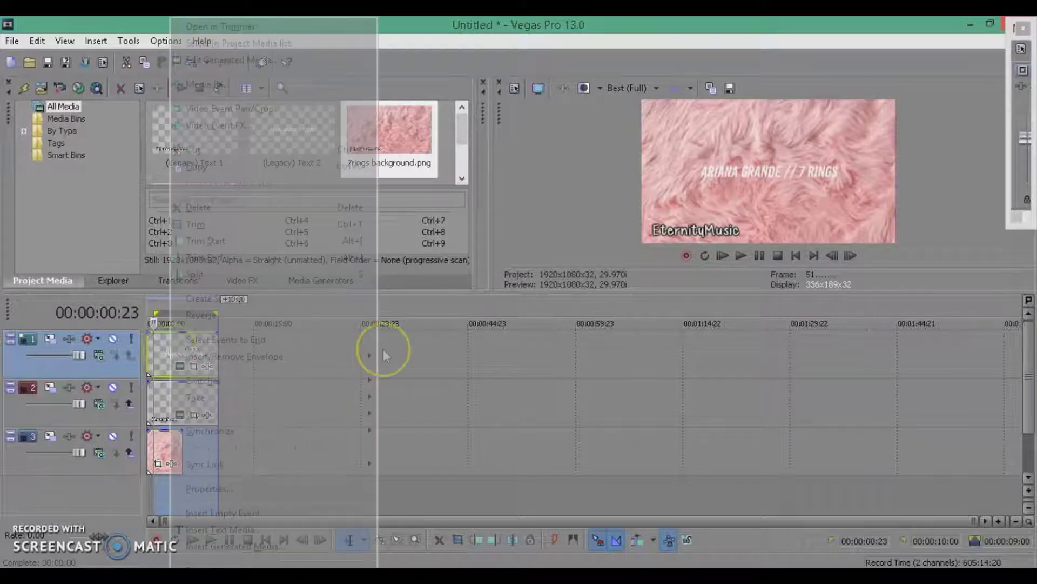
pyautogui.click(299, 219)
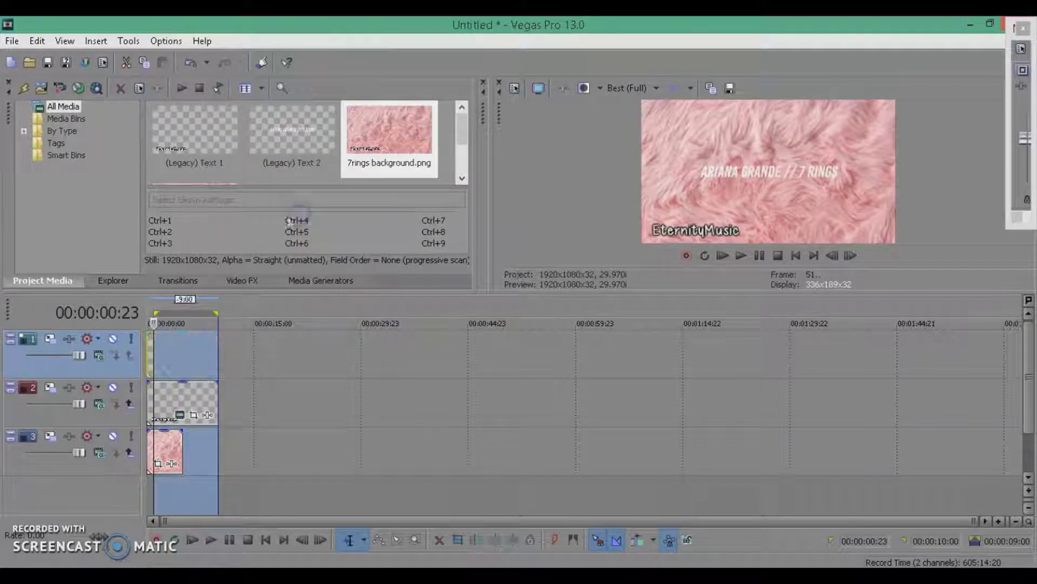
pyautogui.click(266, 397)
pyautogui.click(194, 387)
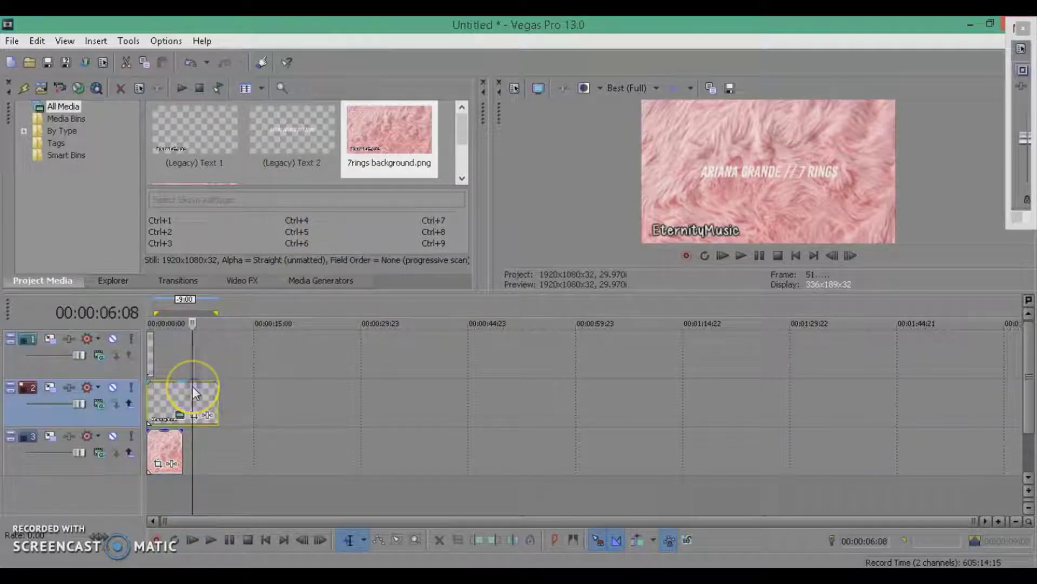
pyautogui.rightClick(184, 386)
pyautogui.click(235, 277)
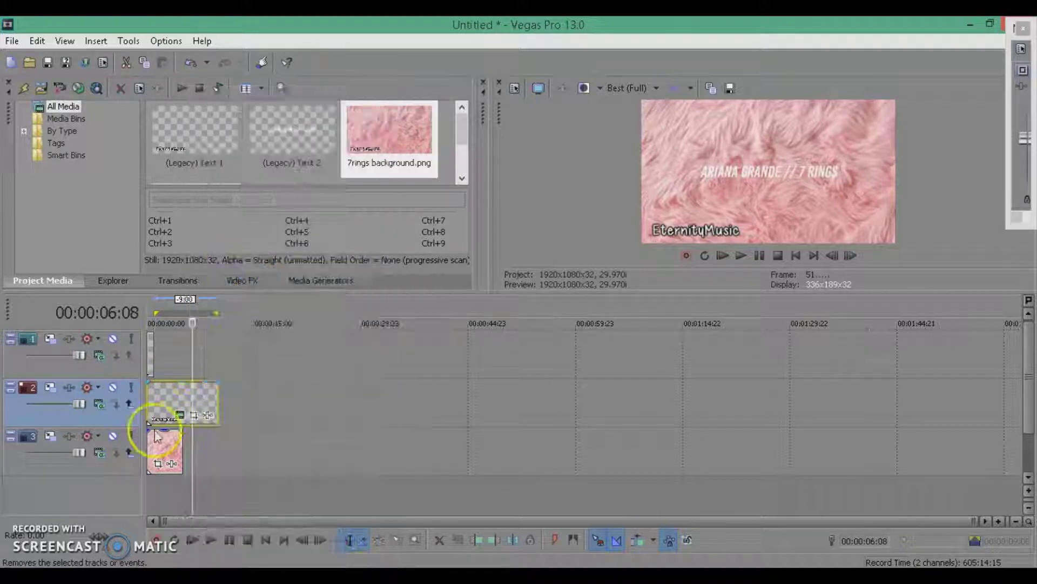
# - Delete the leftover title text fragment on the first track and the fur background event on the third track
pyautogui.click(235, 447)
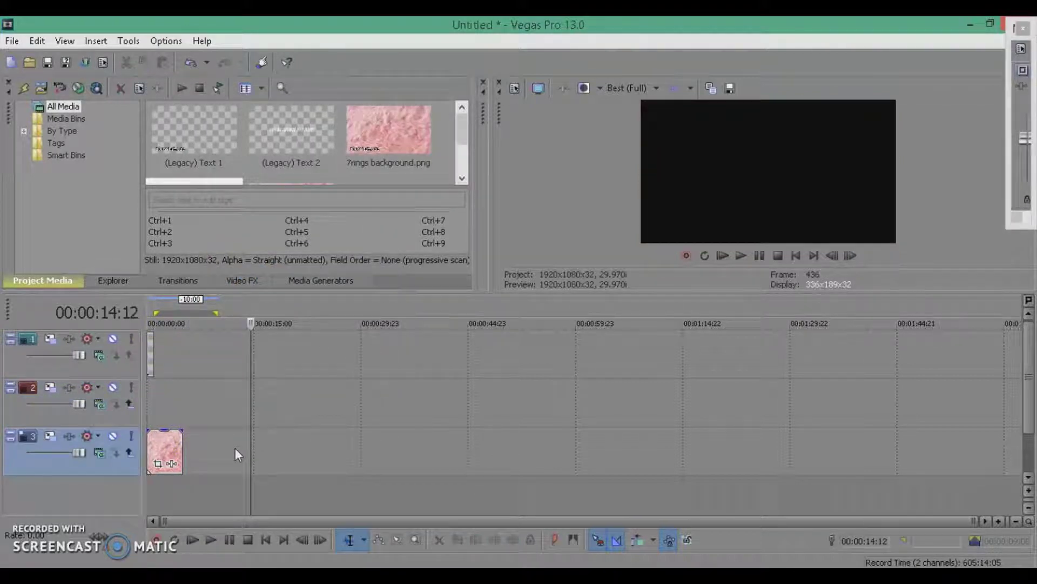
pyautogui.rightClick(154, 358)
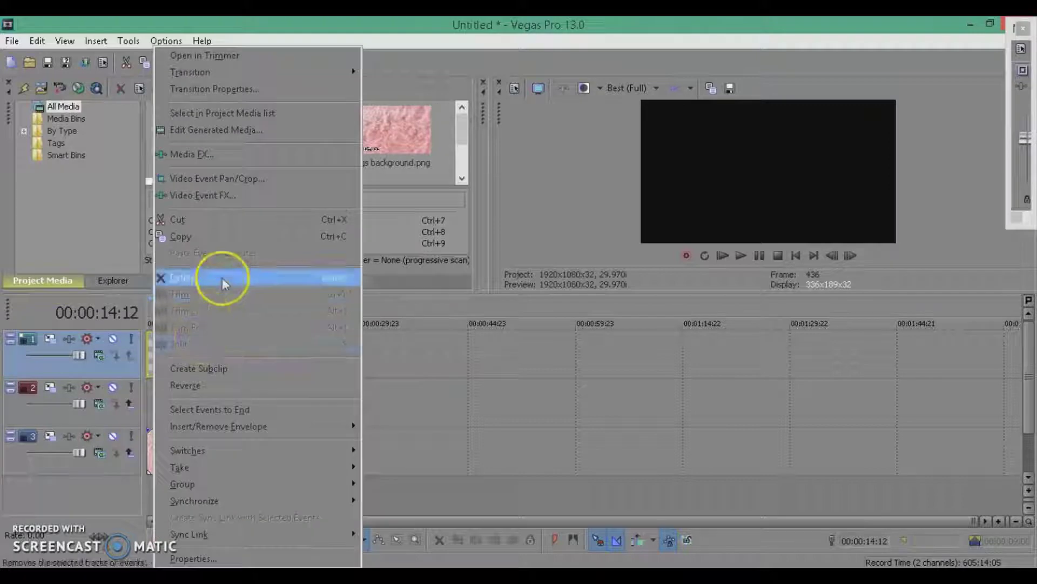
pyautogui.click(221, 277)
pyautogui.click(157, 459)
pyautogui.rightClick(159, 456)
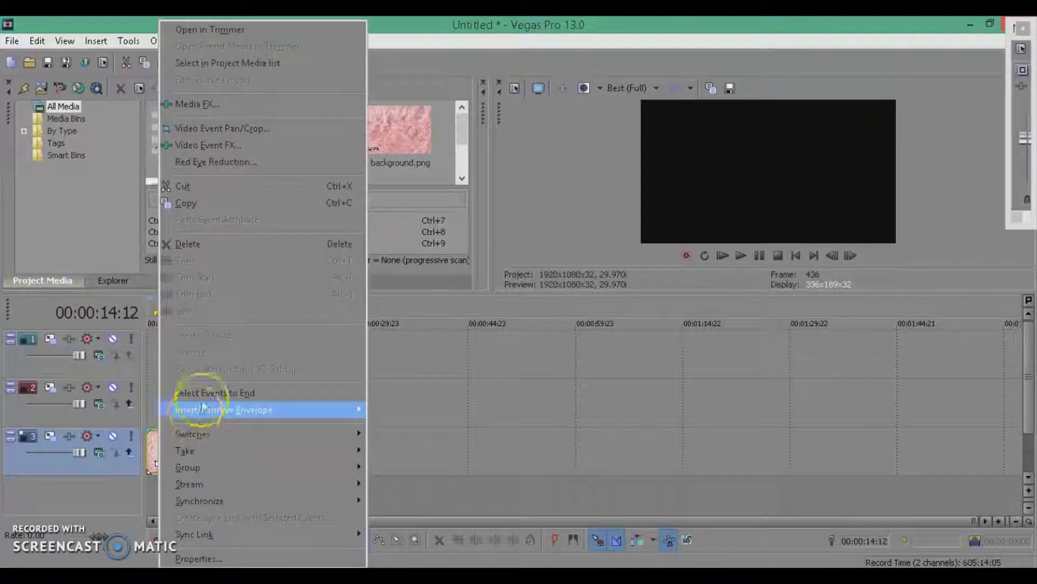
pyautogui.click(219, 254)
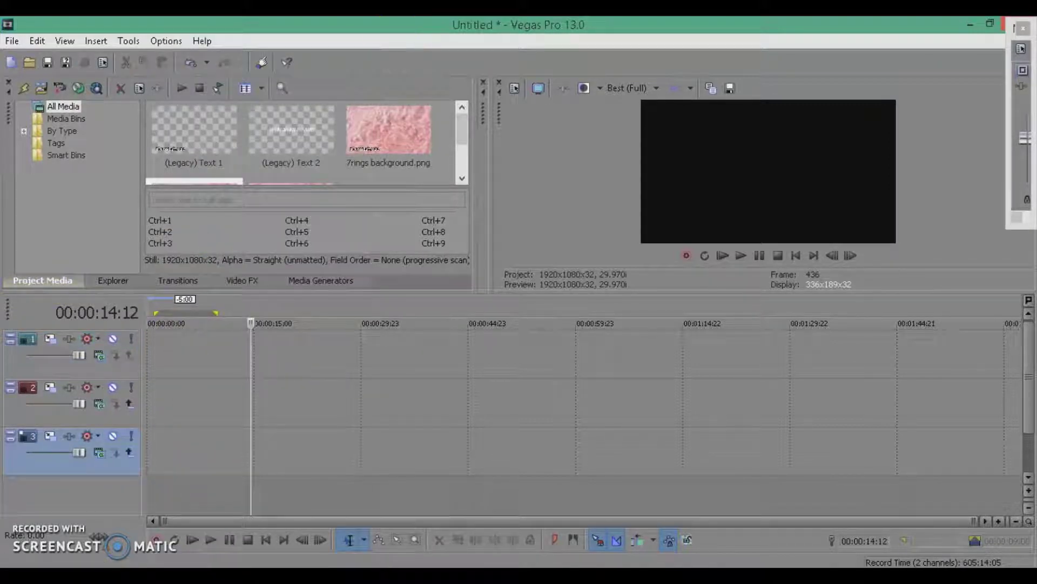
pyautogui.click(41, 88)
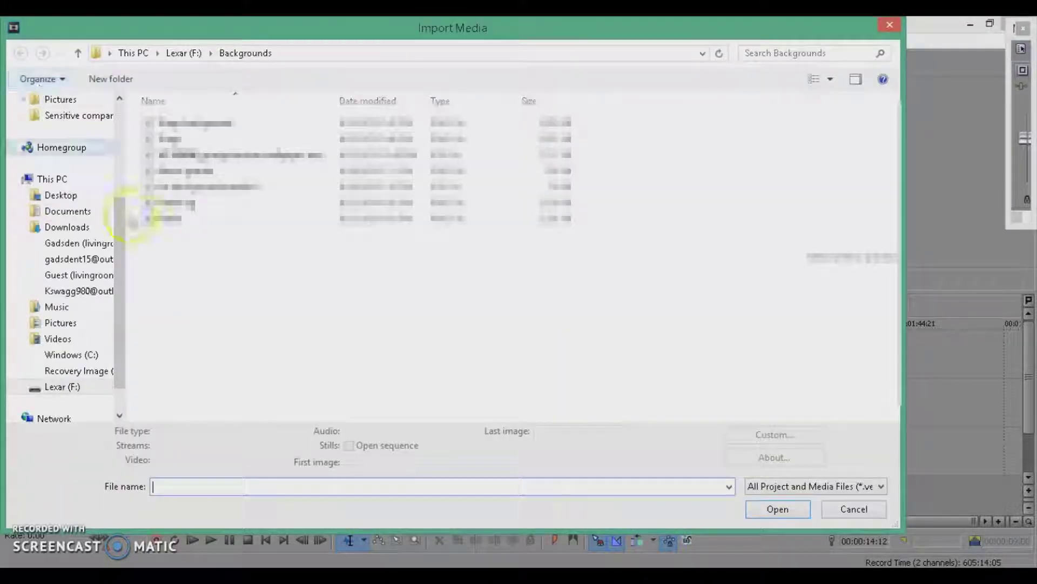
pyautogui.click(96, 310)
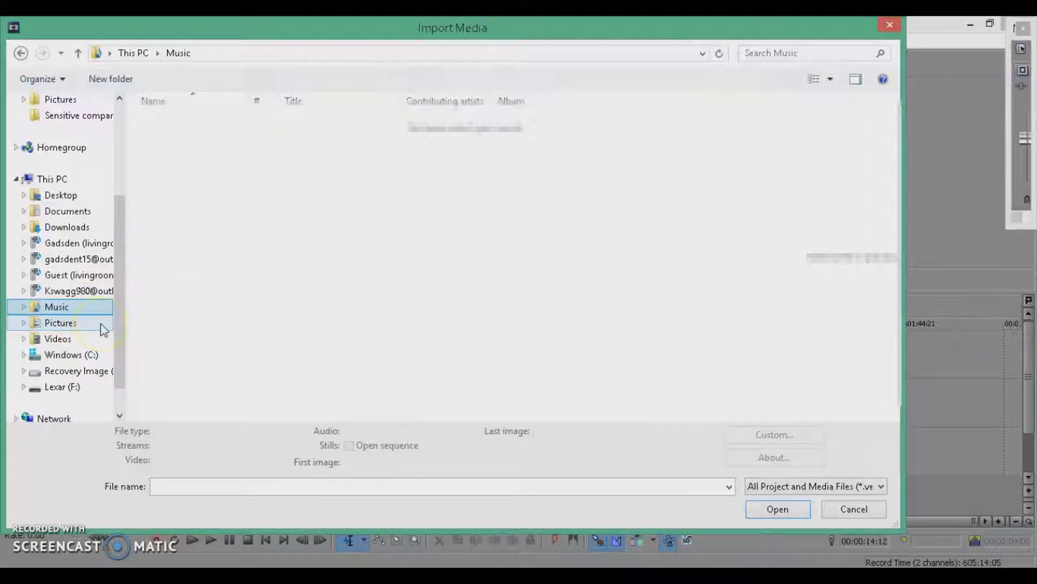
pyautogui.click(889, 25)
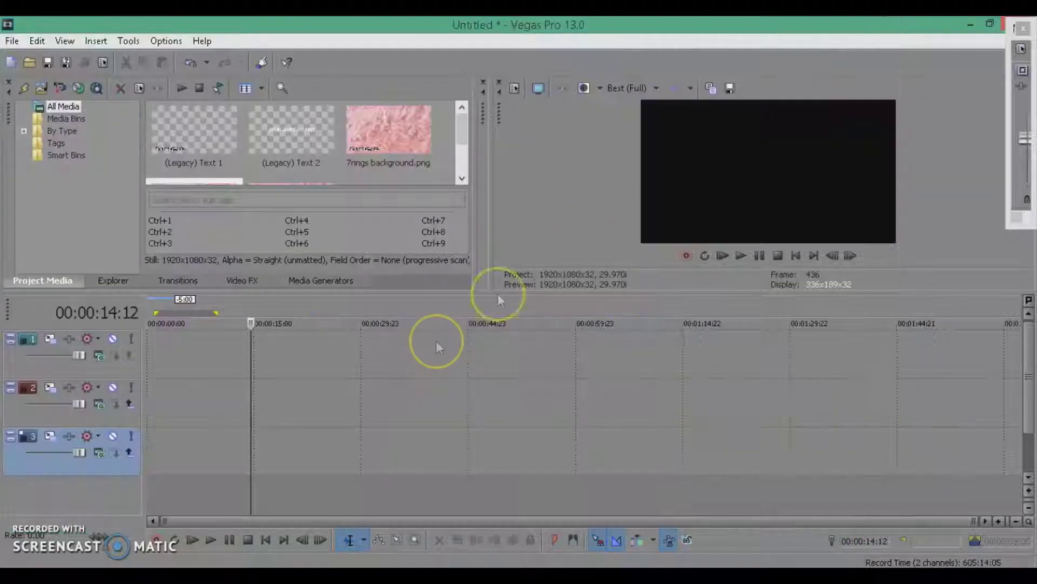
# - Delete the empty third video track, insert an audio track in its place, and place the playhead near the timeline start
pyautogui.rightClick(131, 459)
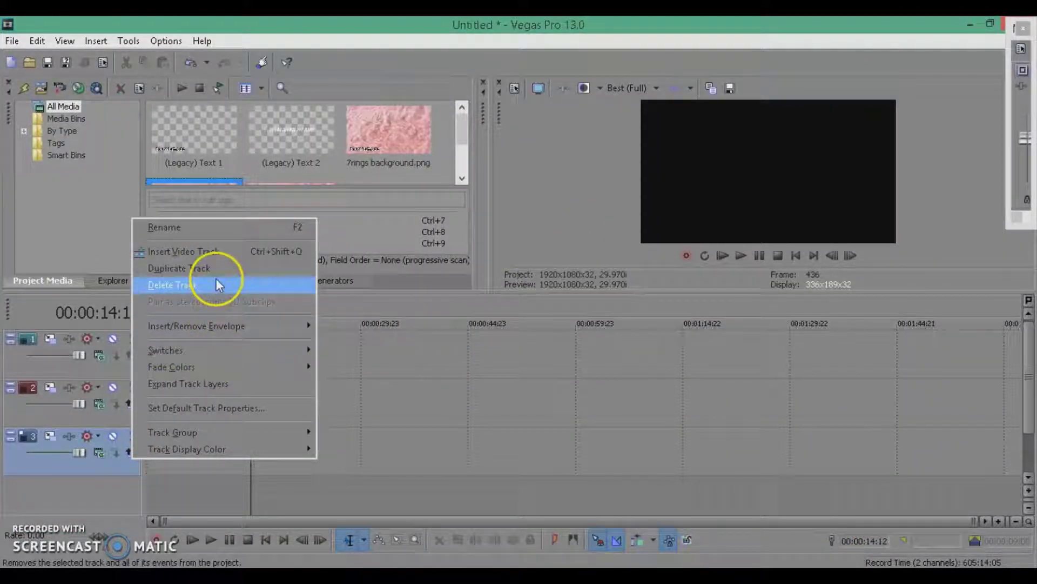
pyautogui.click(230, 230)
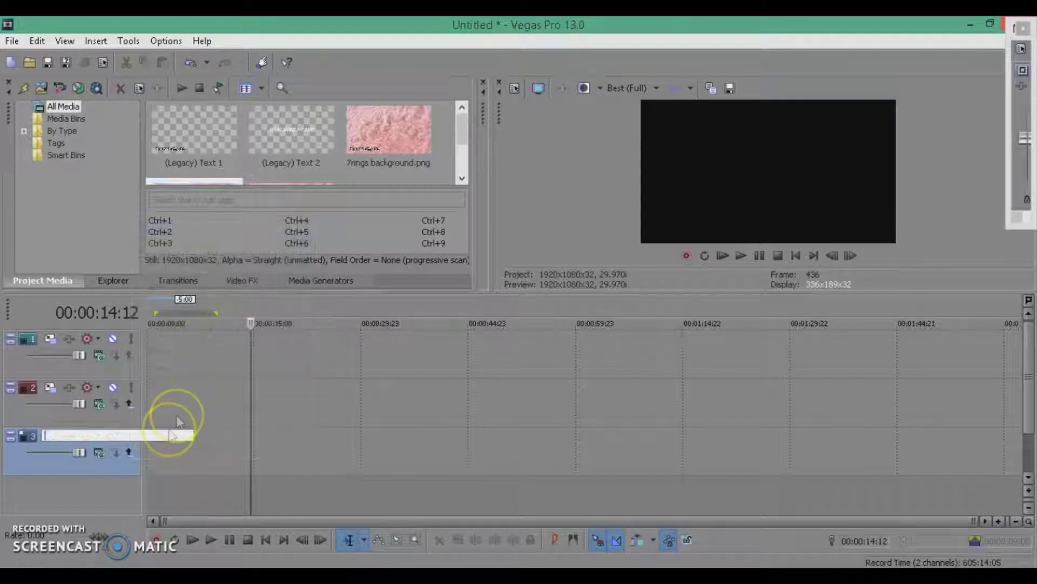
pyautogui.rightClick(124, 462)
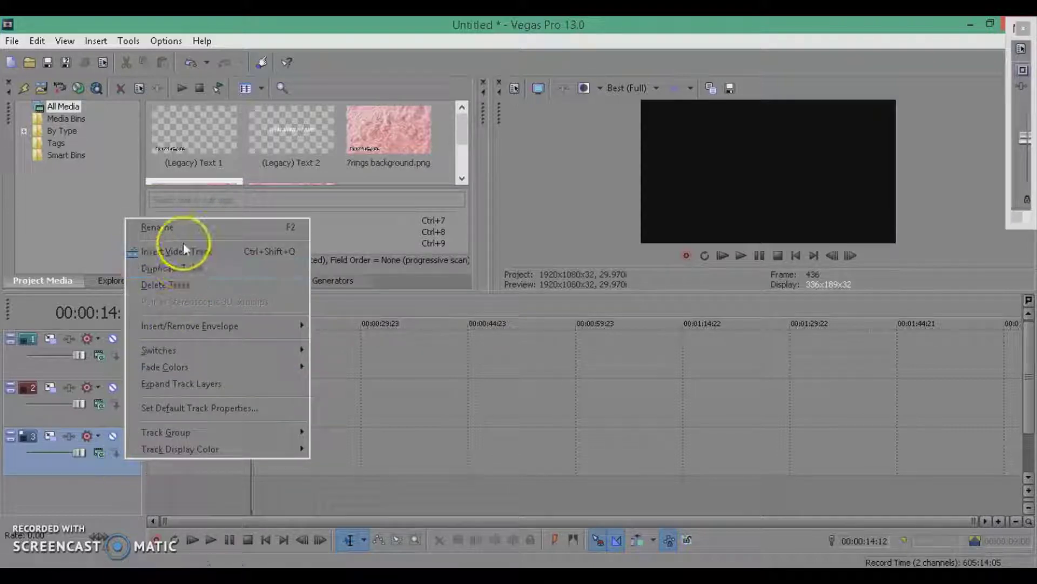
pyautogui.click(200, 286)
pyautogui.rightClick(174, 439)
pyautogui.click(205, 468)
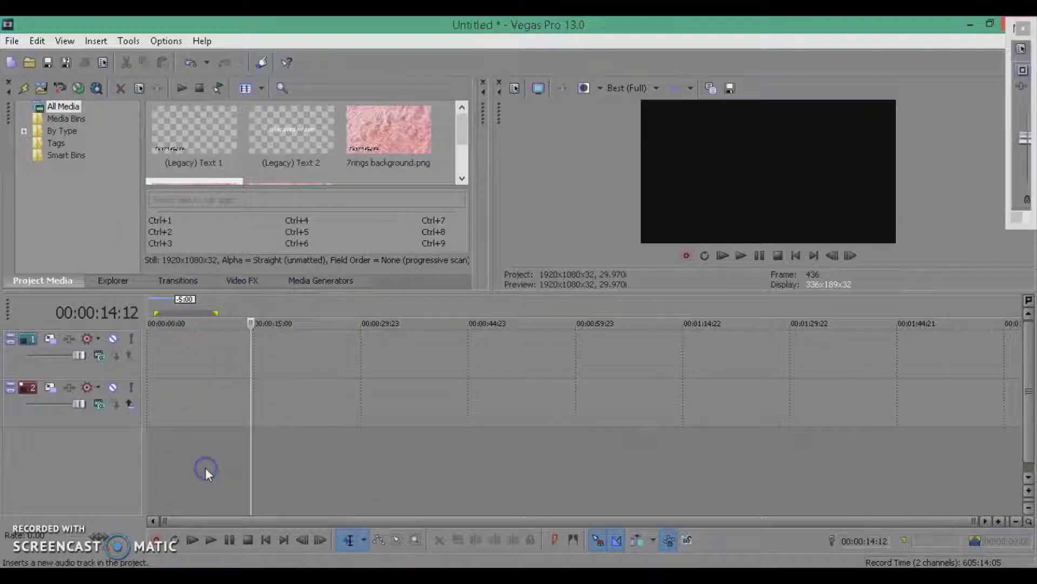
pyautogui.click(157, 459)
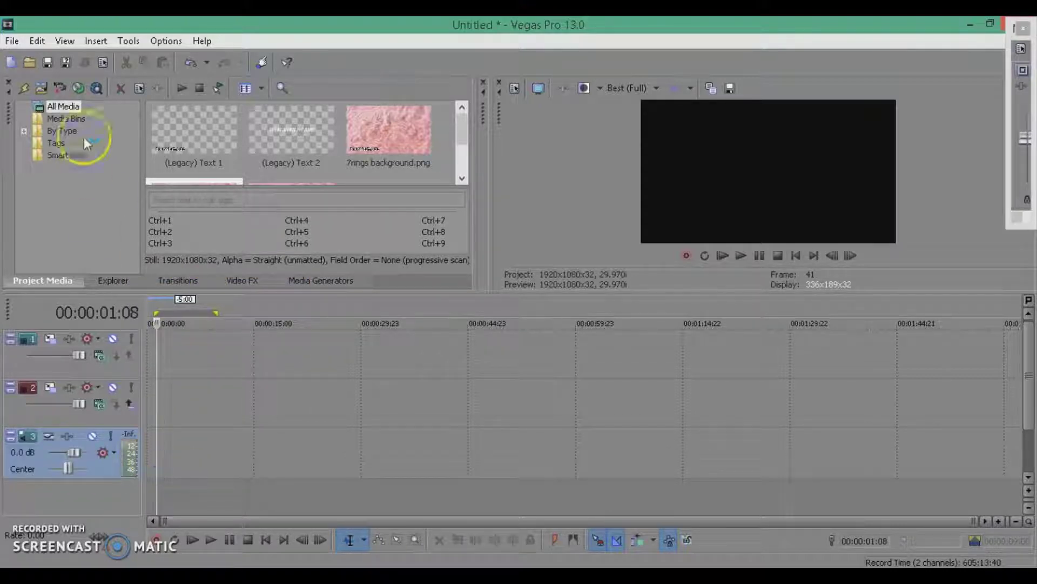
# - Import the Ariana Grande - 7 rings audio from the Downloads folder and place it at the start of the audio track
pyautogui.click(39, 87)
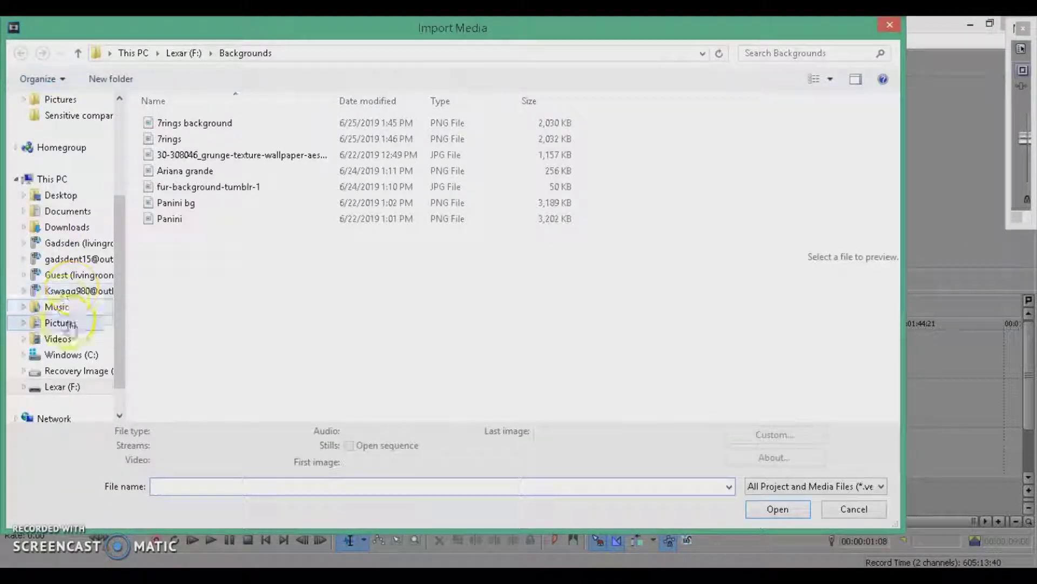
pyautogui.click(60, 307)
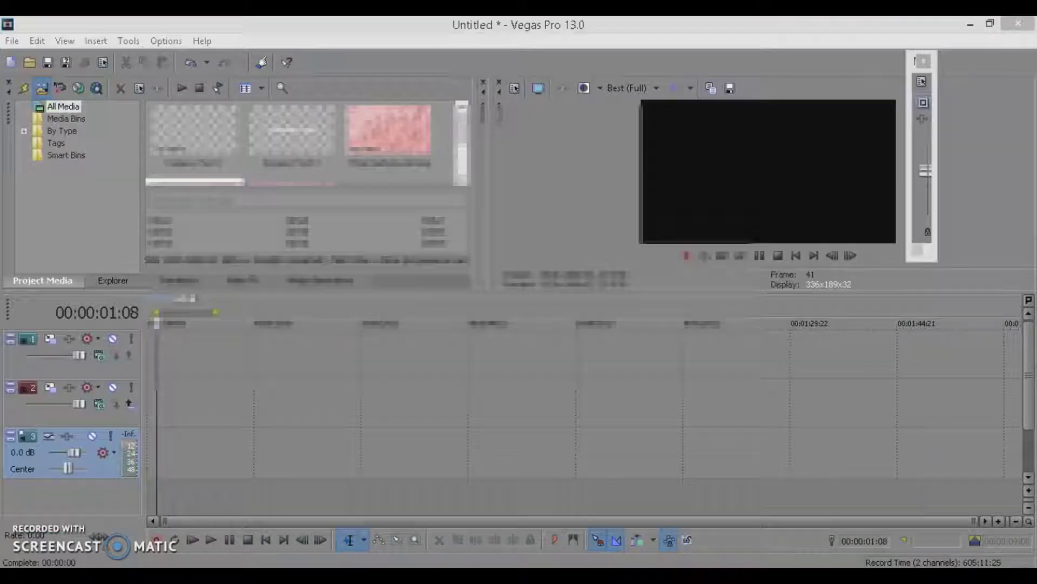
pyautogui.click(42, 88)
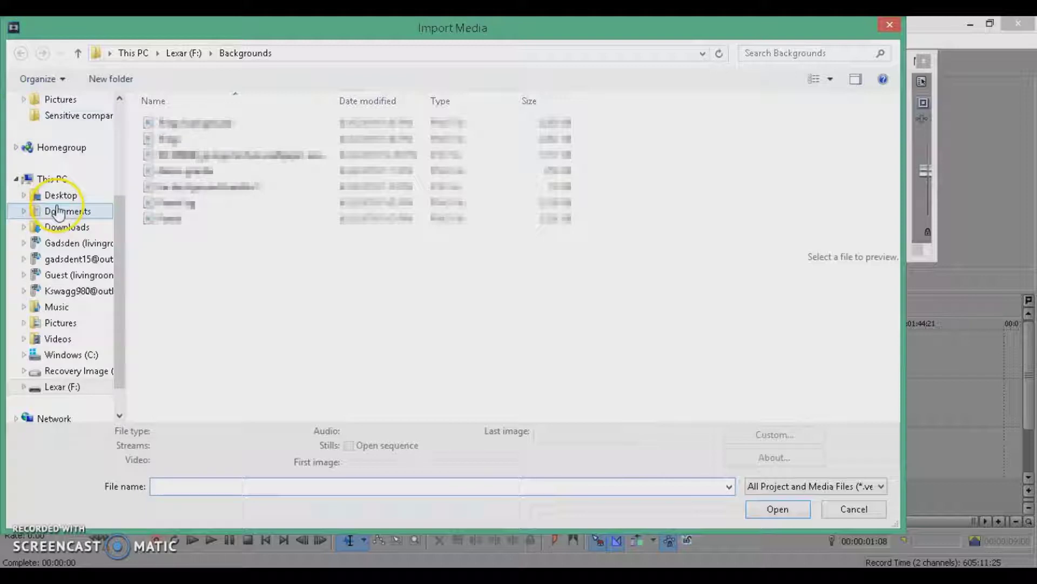
pyautogui.click(86, 229)
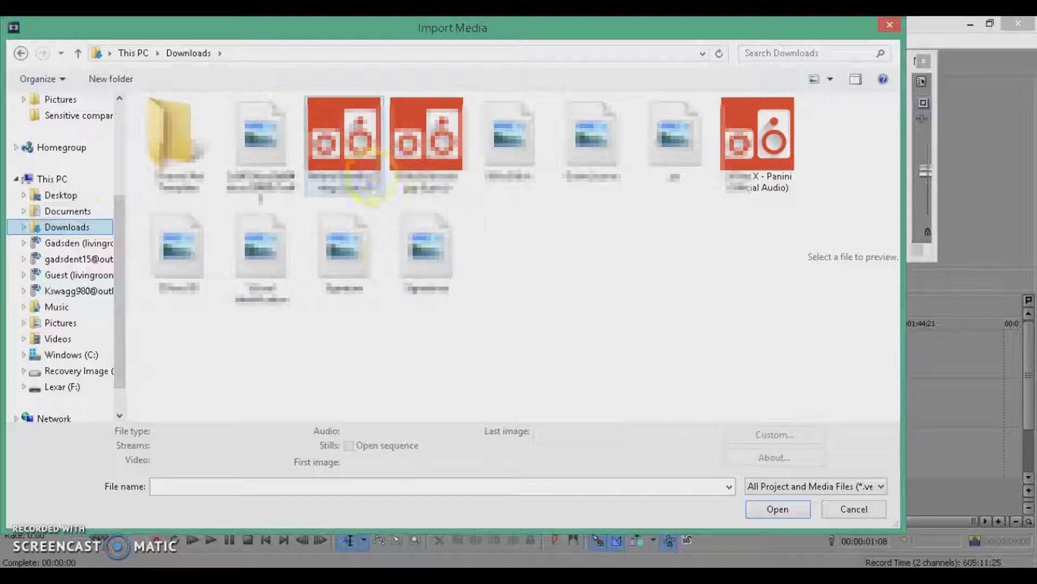
pyautogui.click(354, 152)
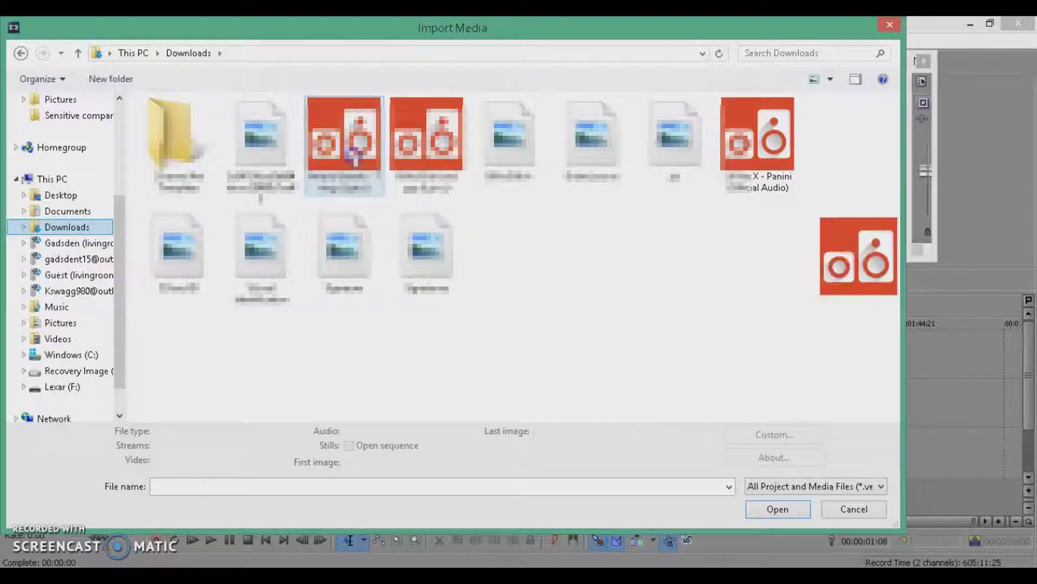
pyautogui.click(795, 506)
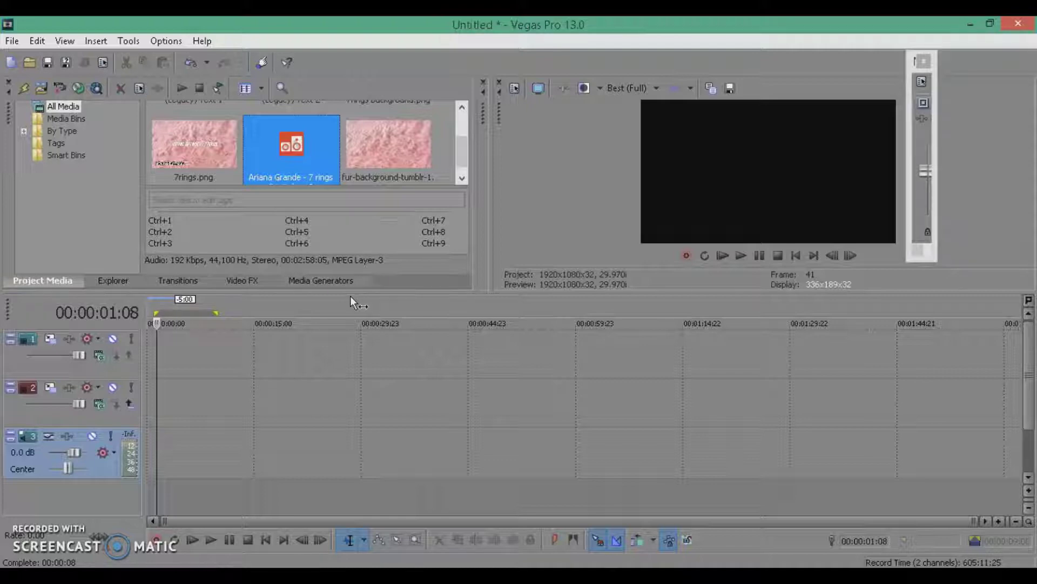
pyautogui.moveTo(300, 162); pyautogui.dragTo(153, 458)
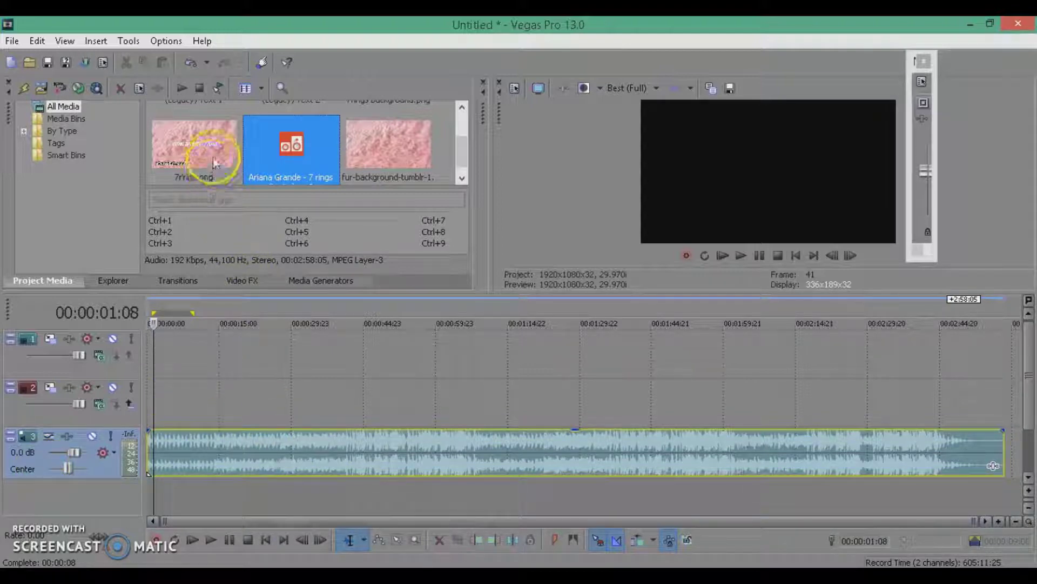
# - Place 7rings.png at the start of the second track, extended to 00:00:13:12, followed by fur-background-tumblr-1 stretched past the song's end
pyautogui.moveTo(208, 150); pyautogui.dragTo(156, 401)
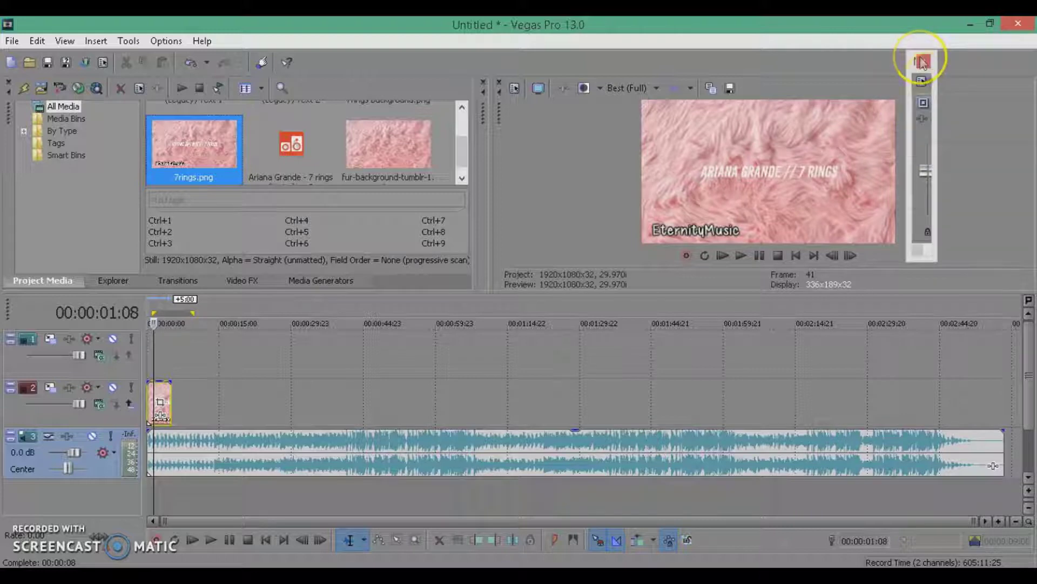
pyautogui.click(937, 86)
pyautogui.moveTo(933, 73); pyautogui.dragTo(1009, 89)
pyautogui.moveTo(388, 145); pyautogui.dragTo(967, 417)
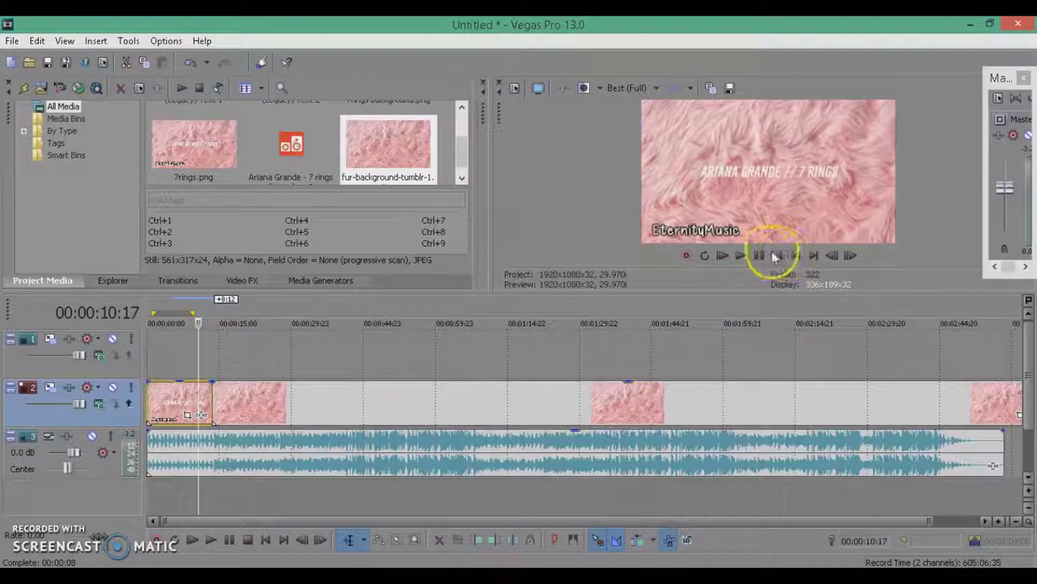
# - Play the transition from title image to fur background, and place the playhead at the title image's end, 00:00:13:12
pyautogui.click(760, 255)
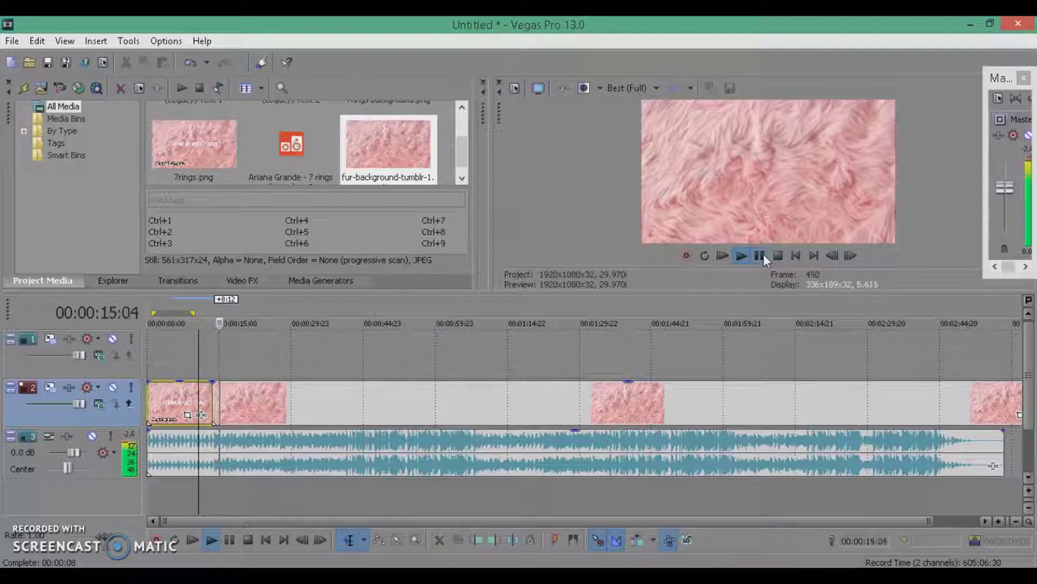
pyautogui.click(760, 255)
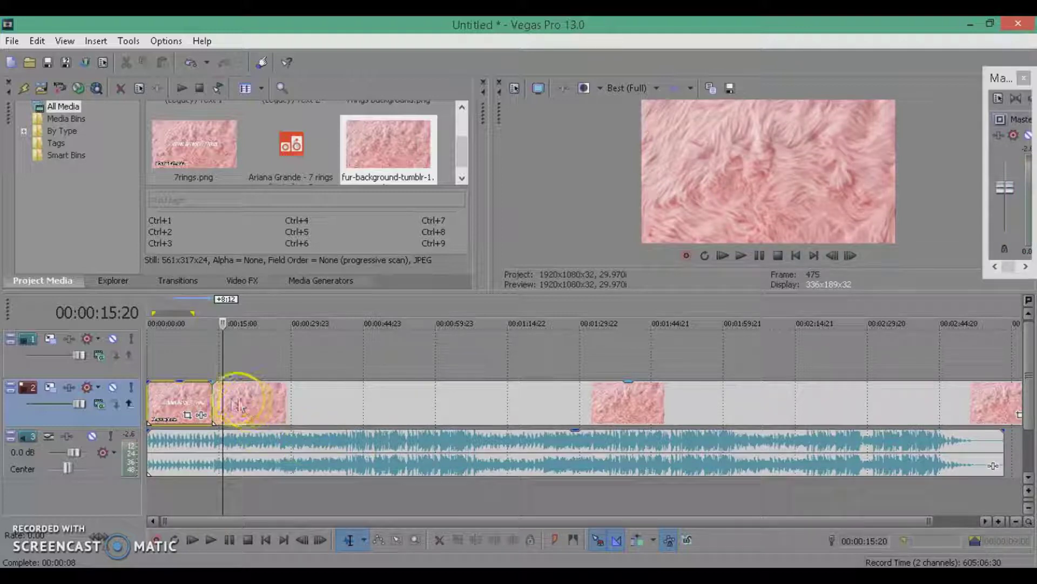
pyautogui.click(212, 400)
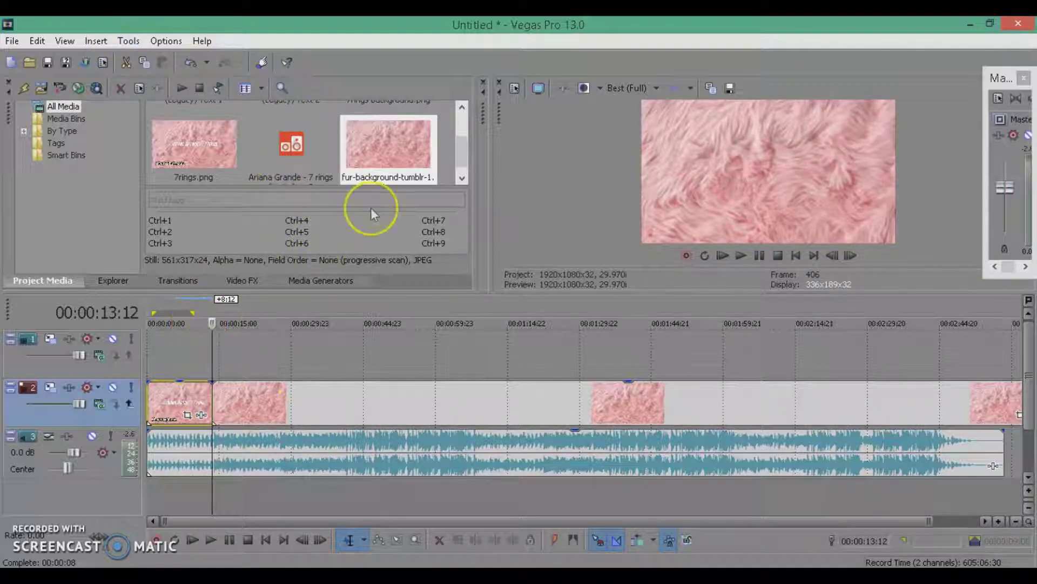
# - Add the (Legacy) Text preset dirty laundry to the first track, after the title image's end
pyautogui.click(305, 280)
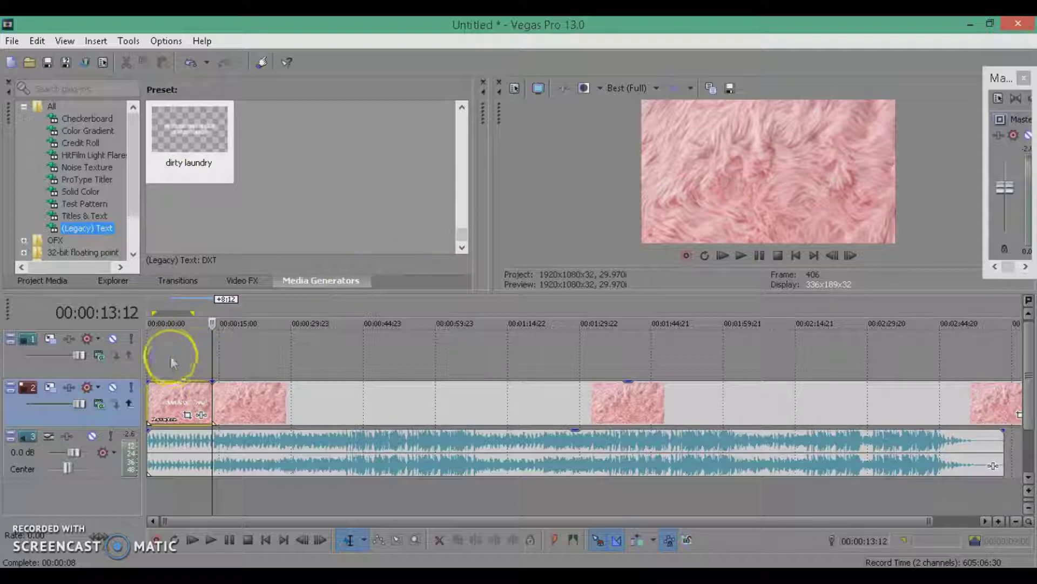
pyautogui.moveTo(460, 238); pyautogui.dragTo(463, 103)
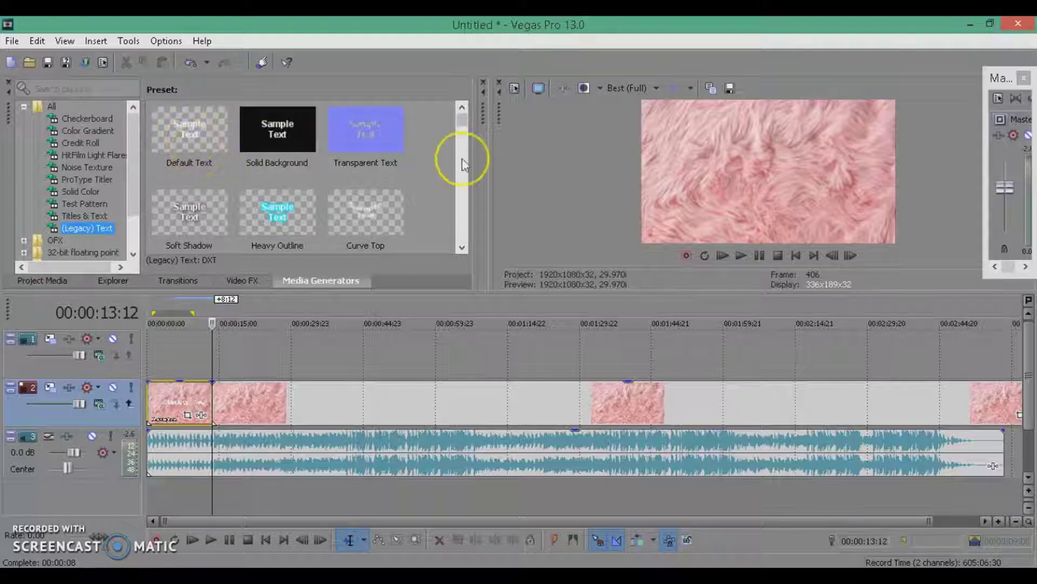
pyautogui.moveTo(463, 117); pyautogui.dragTo(463, 235)
pyautogui.moveTo(189, 142); pyautogui.dragTo(271, 347)
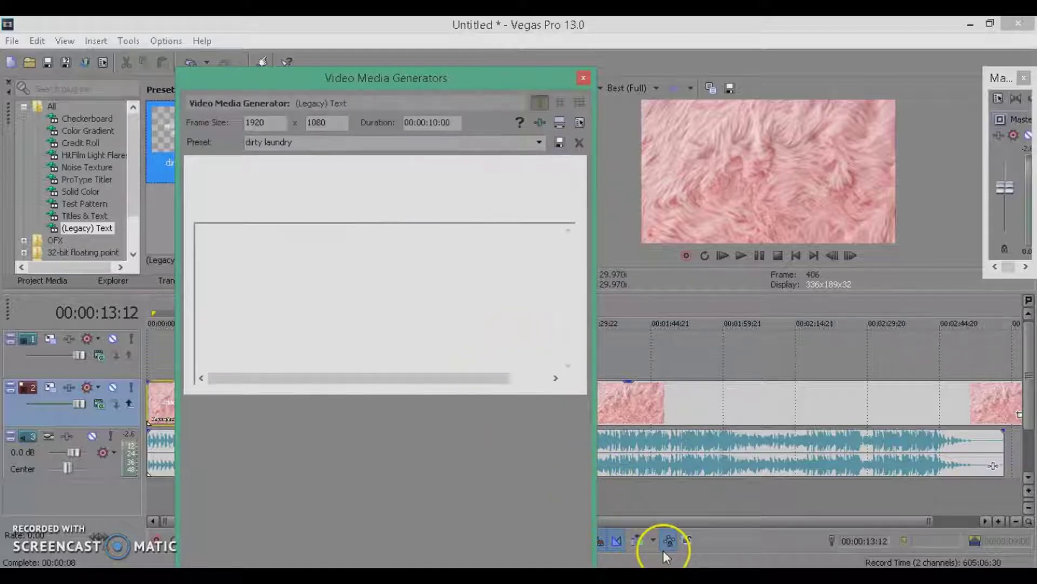
# - Switch to the browser and copy the lyric line "Yeah, breakfast at Tiffany's and bottles of bubbles" from the Google results
pyautogui.moveTo(673, 567)
pyautogui.click(673, 510)
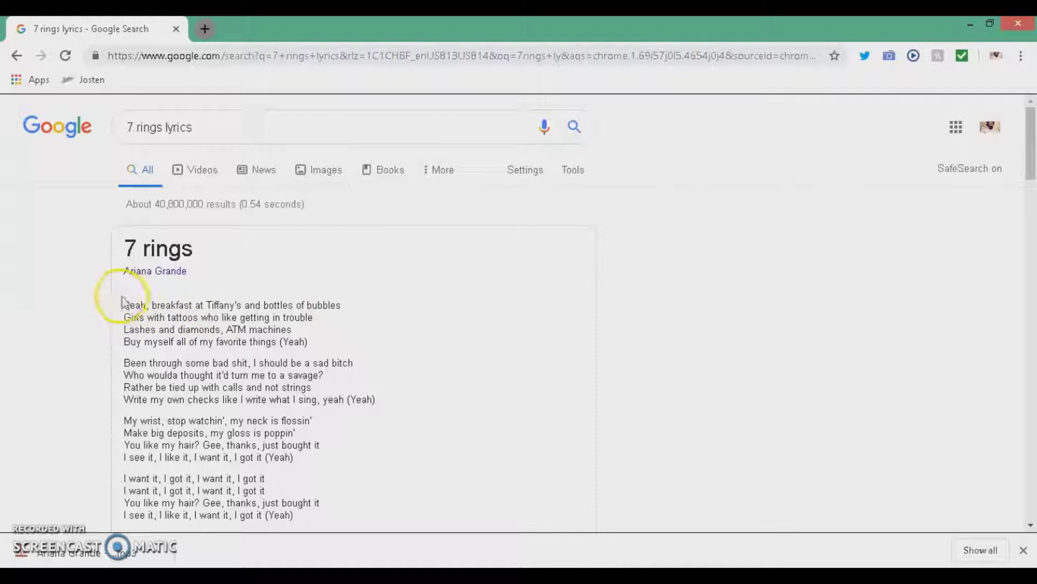
pyautogui.click(127, 306)
pyautogui.moveTo(165, 302); pyautogui.dragTo(340, 308)
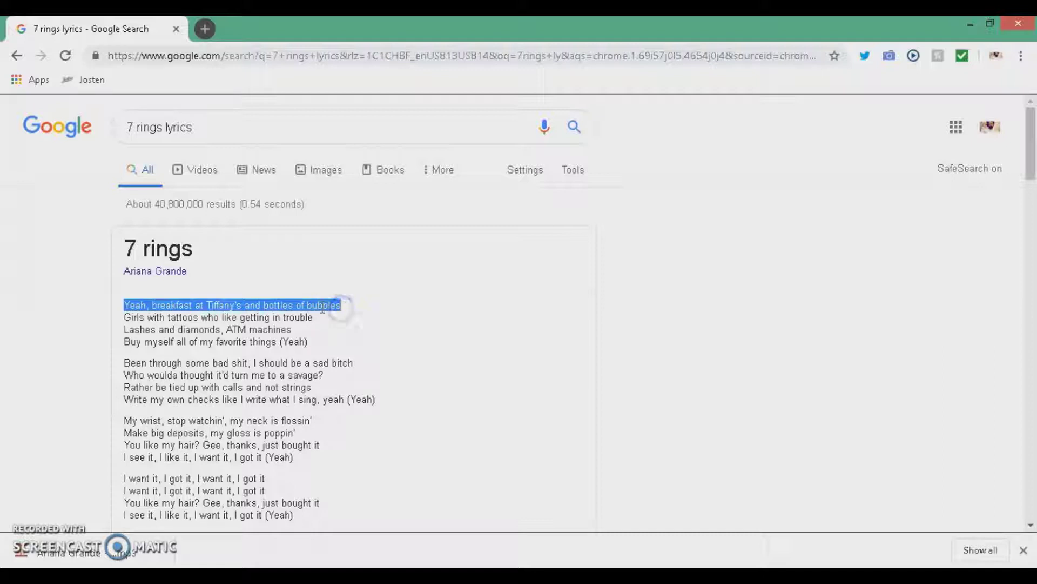
pyautogui.rightClick(341, 307)
pyautogui.click(365, 322)
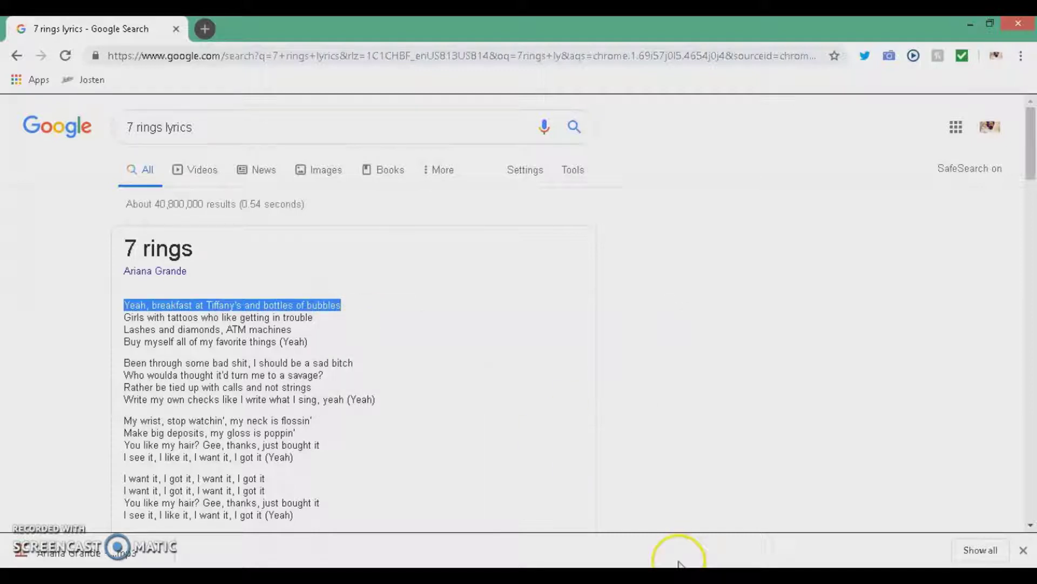
# - Switch back to Vegas Pro and replace the preset's sample lyrics with the copied line
pyautogui.moveTo(675, 561)
pyautogui.click(629, 443)
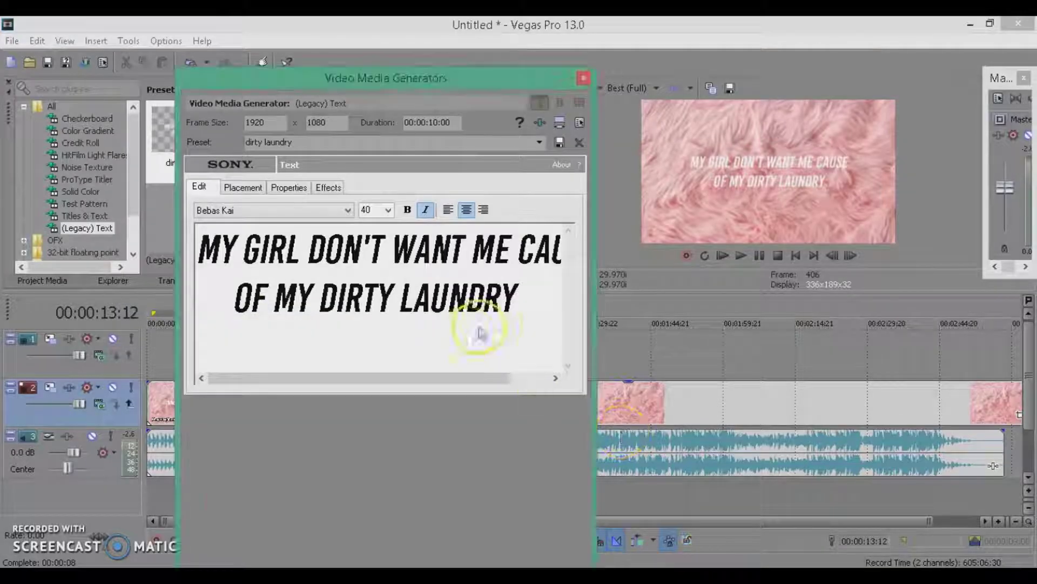
pyautogui.moveTo(516, 301); pyautogui.dragTo(169, 260)
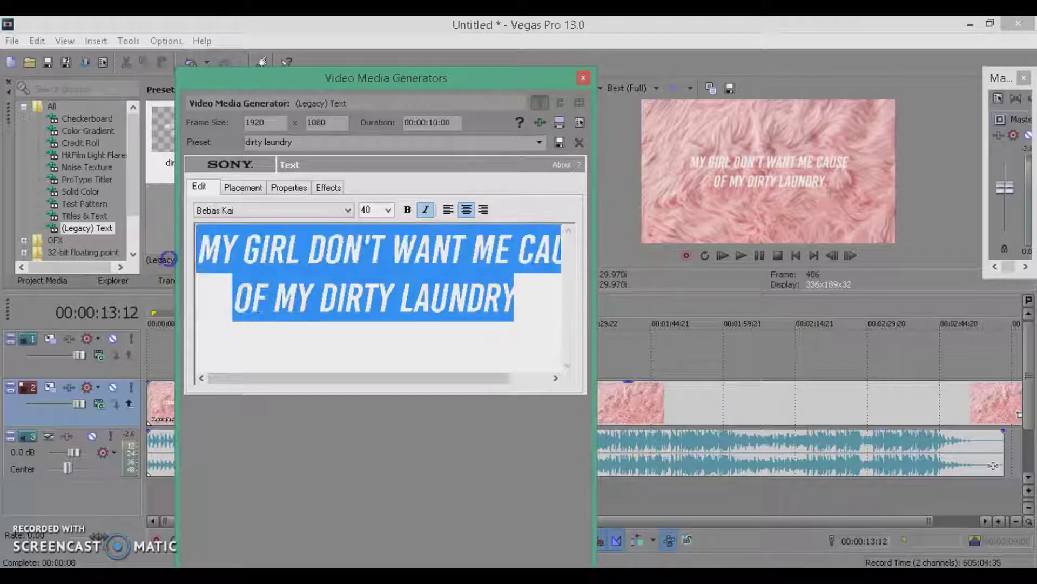
pyautogui.rightClick(255, 254)
pyautogui.click(292, 295)
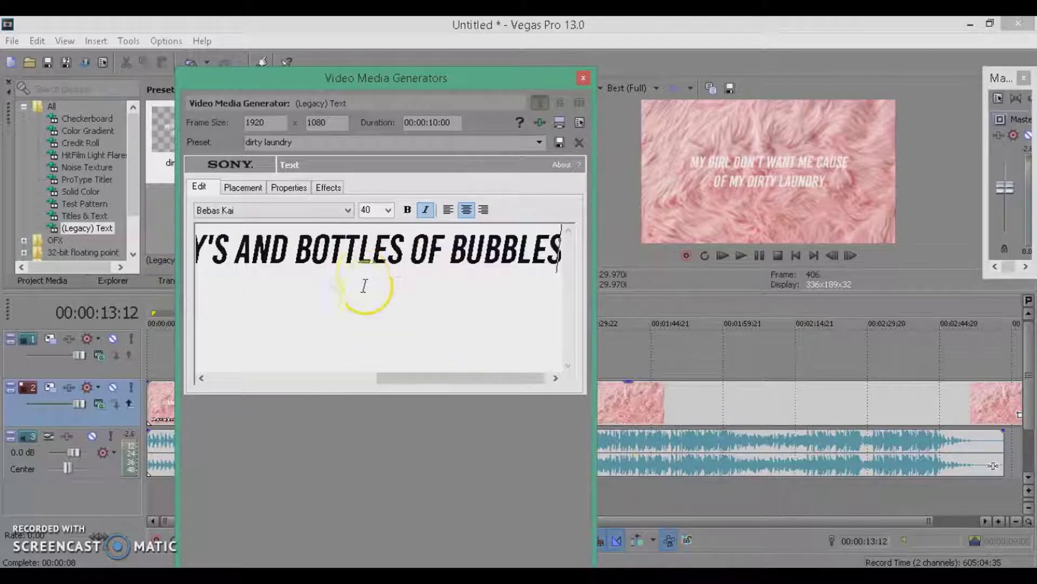
# - Break the lyric into two lines before "AND BOTTLES OF BUBBLES", review its placement, and close the text generator
pyautogui.moveTo(424, 382); pyautogui.dragTo(217, 420)
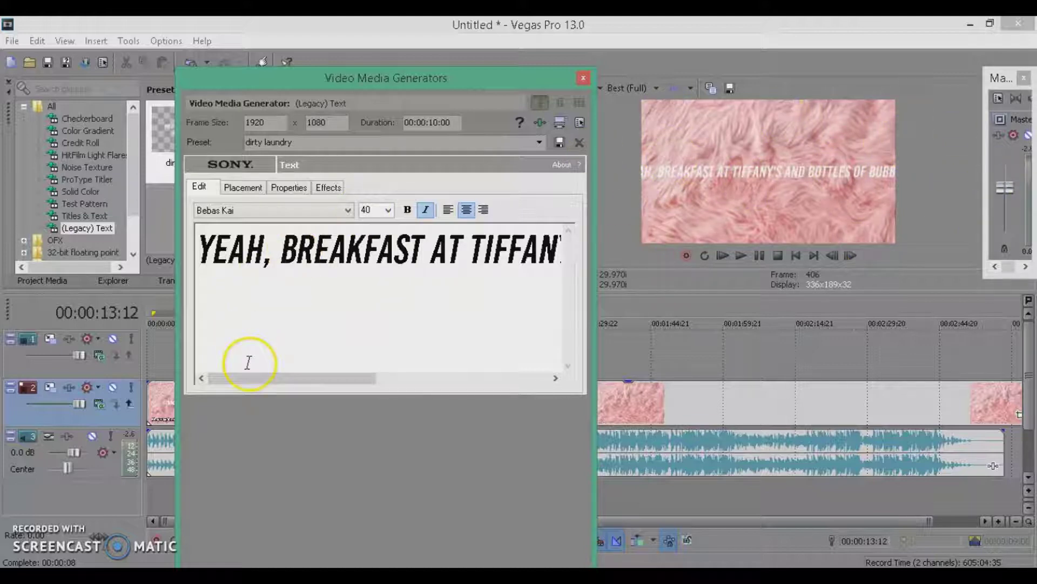
pyautogui.moveTo(252, 384); pyautogui.dragTo(323, 357)
pyautogui.click(451, 249)
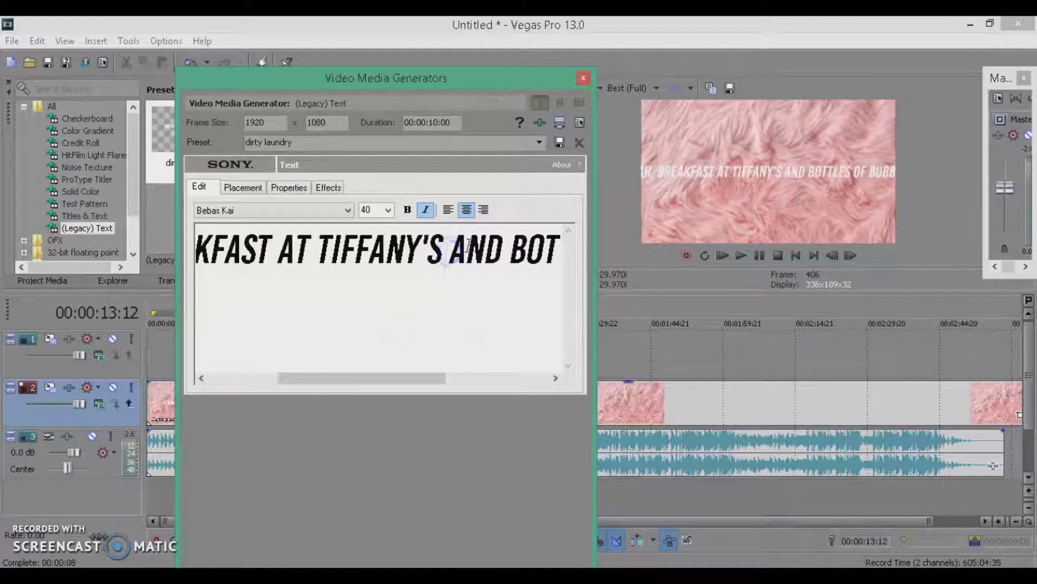
pyautogui.press('BackSpace')
pyautogui.press('Return')
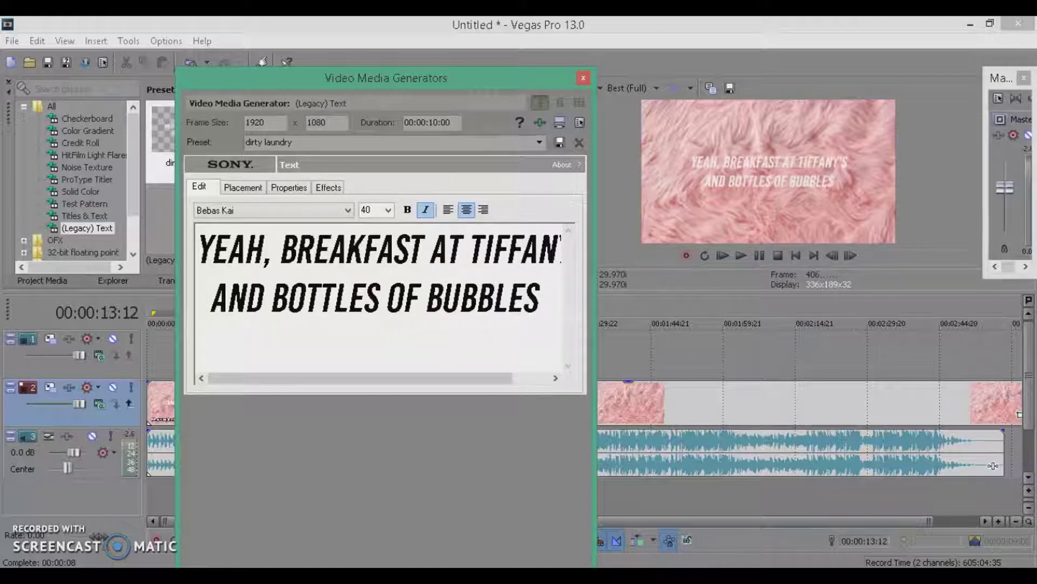
pyautogui.click(255, 188)
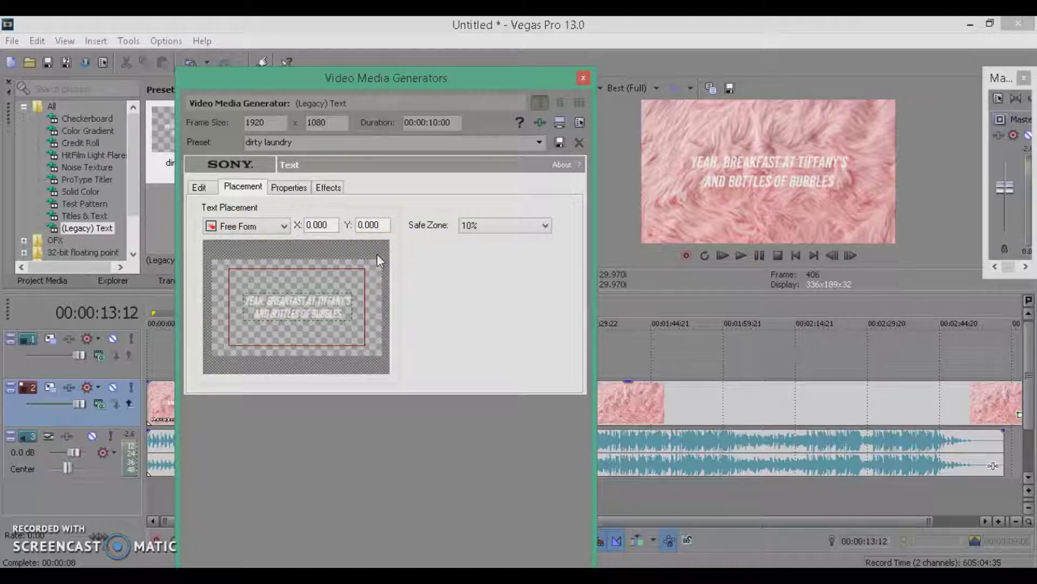
pyautogui.click(584, 77)
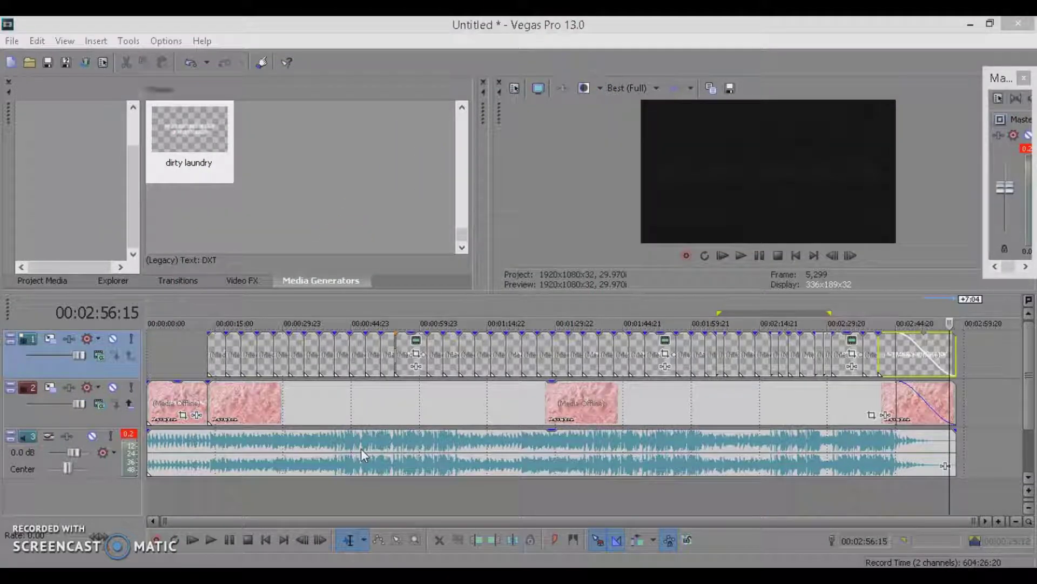
pyautogui.click(96, 497)
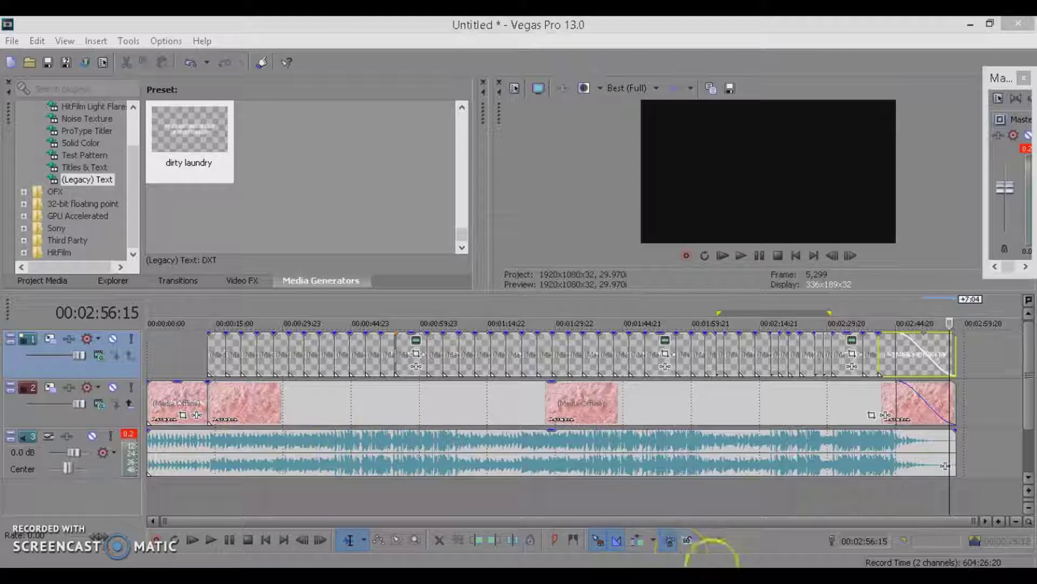
pyautogui.click(669, 540)
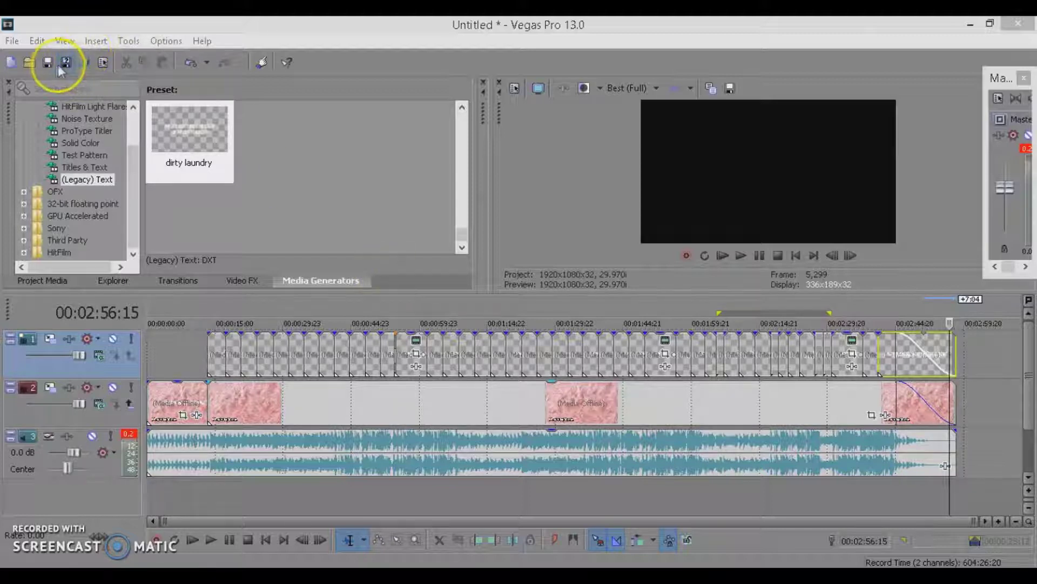
pyautogui.click(12, 41)
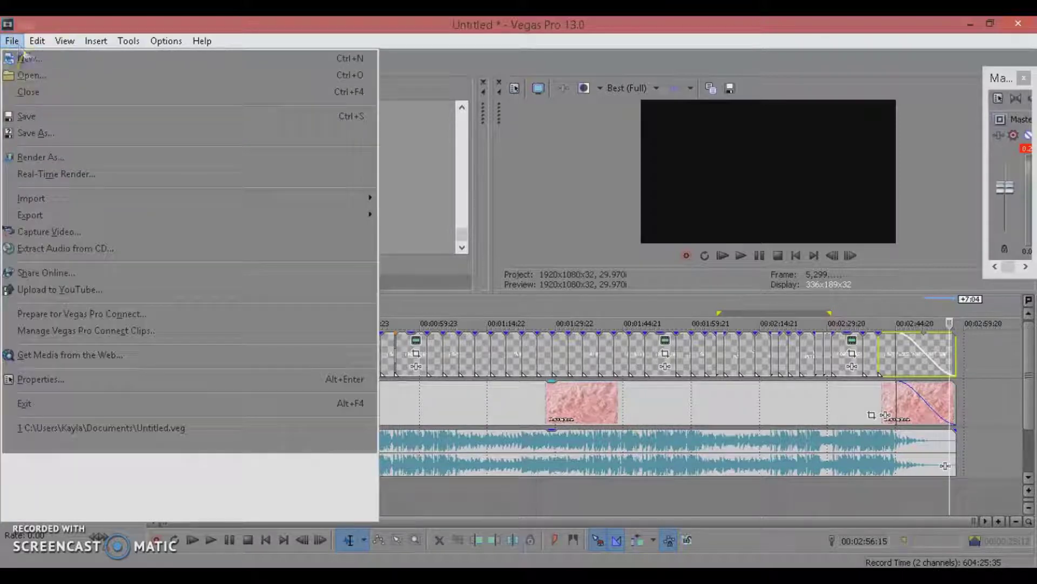
pyautogui.press('Escape')
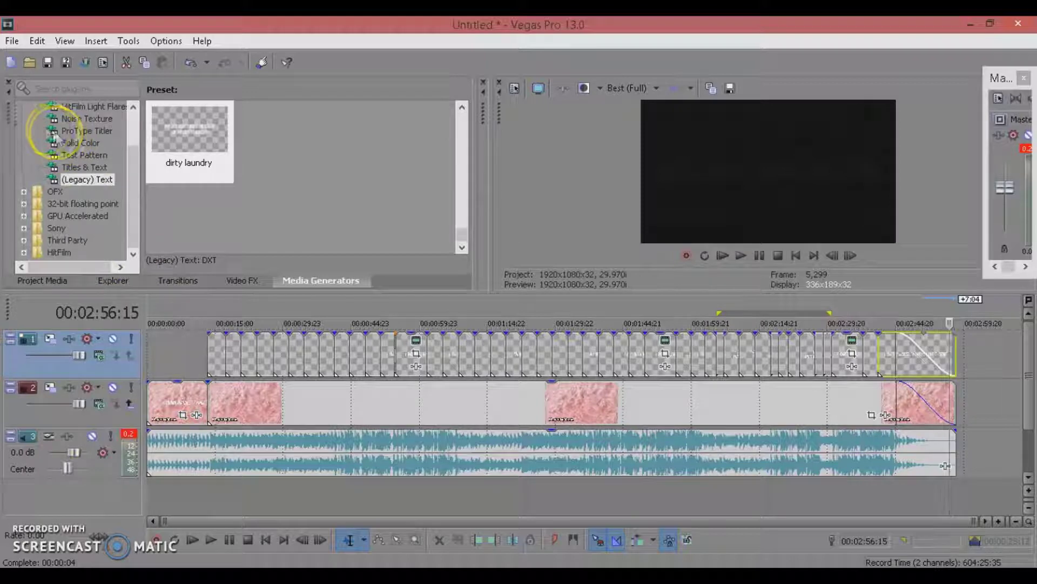
# - Open the Render As settings and name the output file Ariana Grande - 7 Rings (lyrics).wmv
pyautogui.click(13, 45)
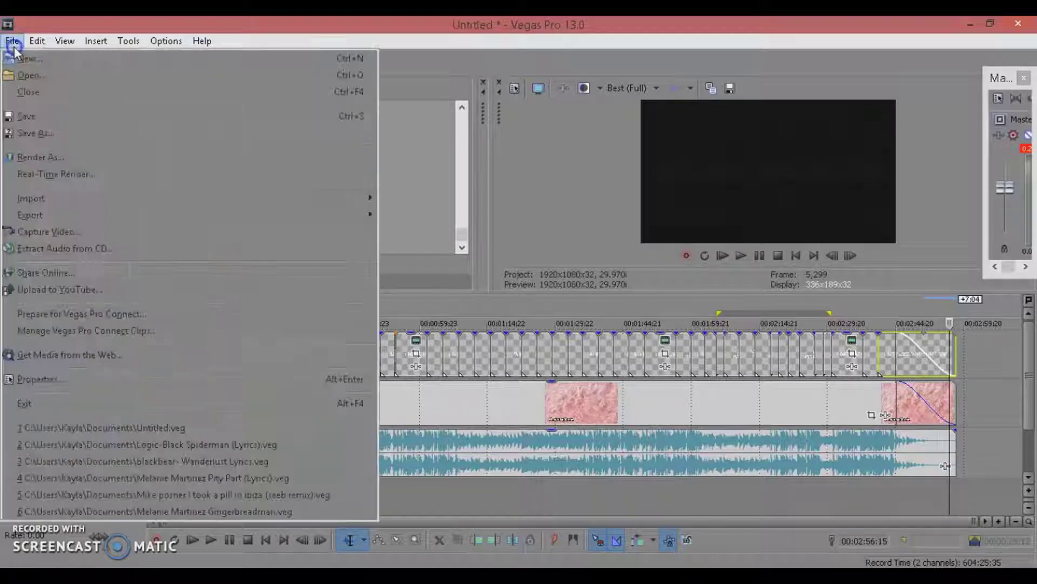
pyautogui.click(80, 157)
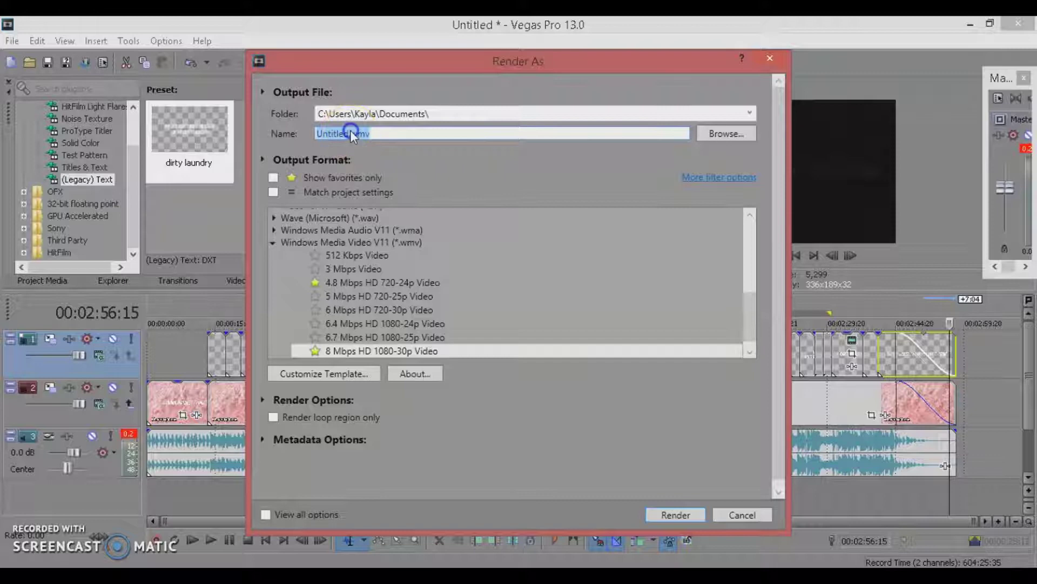
pyautogui.click(350, 132)
pyautogui.click(352, 133)
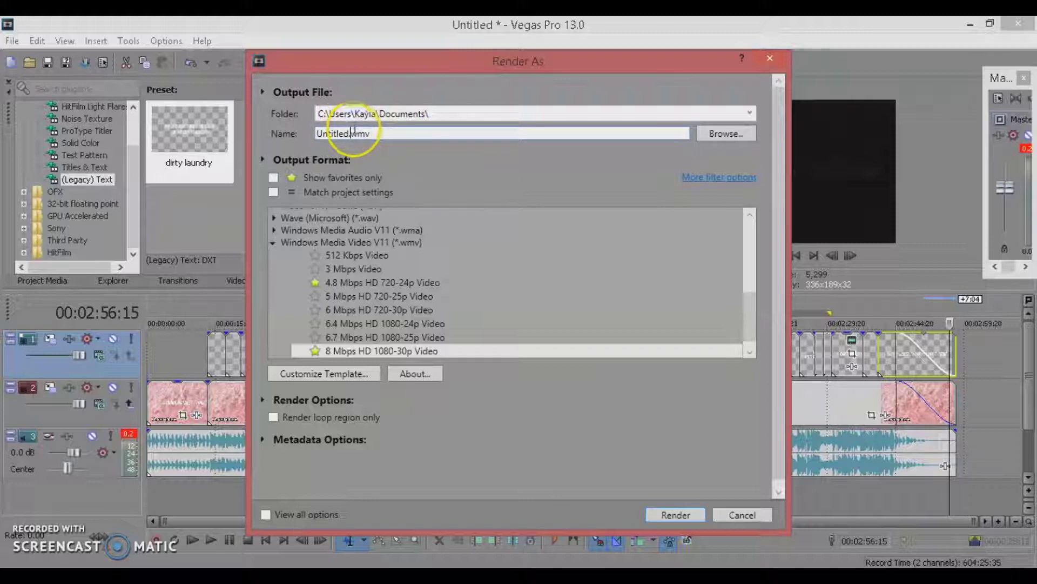
pyautogui.click(343, 135)
pyautogui.moveTo(343, 135); pyautogui.dragTo(322, 145)
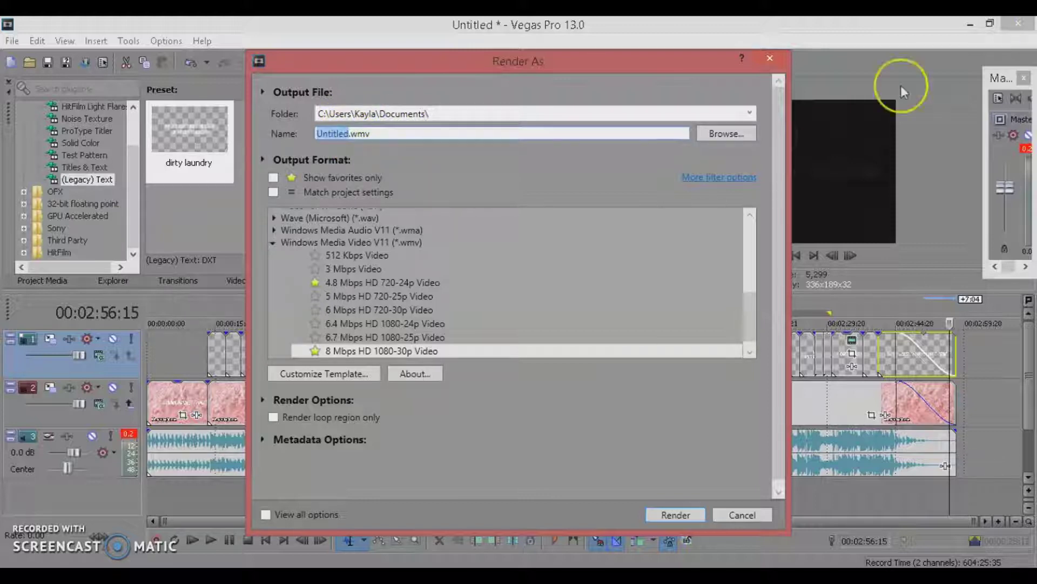
pyautogui.write('Ariana Grande - 7 Rings (lyrics')
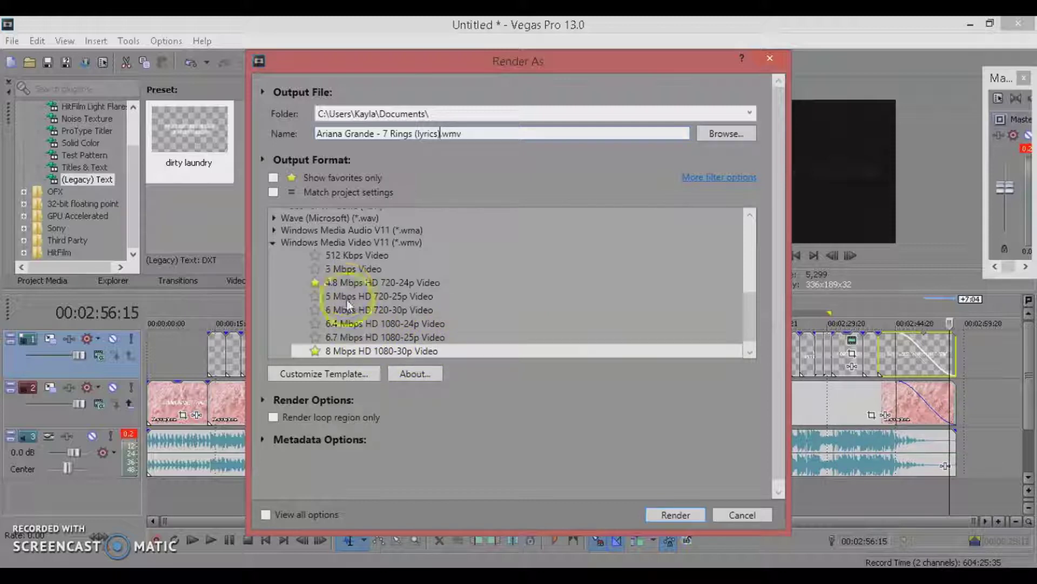
# - Choose the Windows Media Video V11 template 8 Mbps HD 1080-30p Video and start the render
pyautogui.click(758, 258)
pyautogui.moveTo(758, 257); pyautogui.dragTo(757, 238)
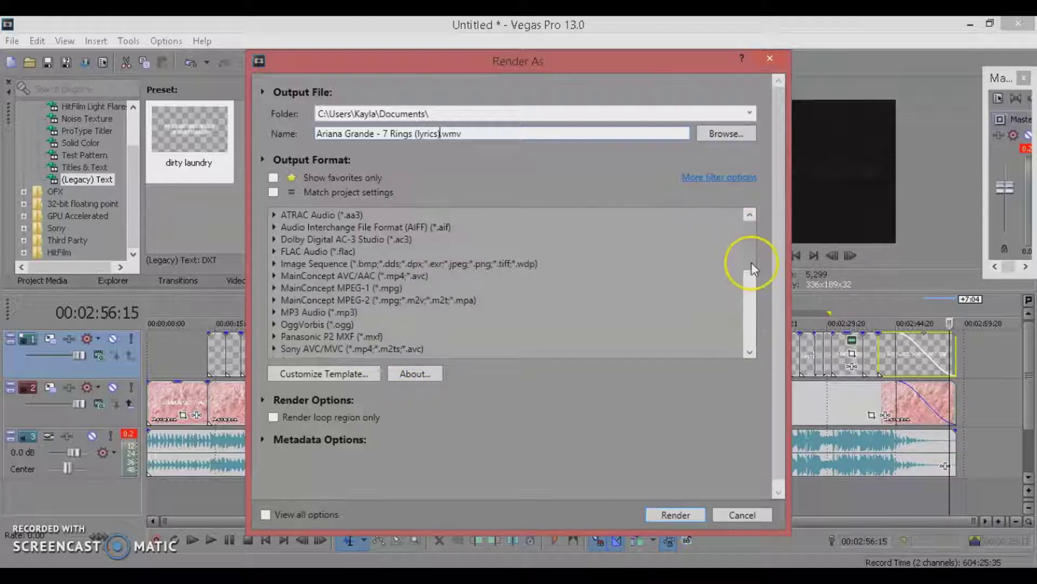
pyautogui.click(759, 305)
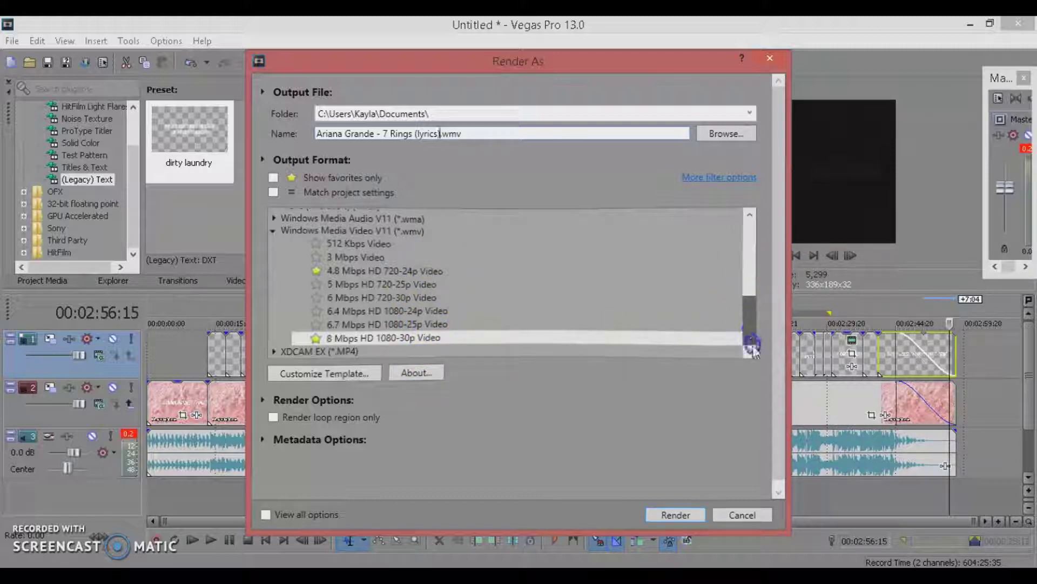
pyautogui.click(407, 339)
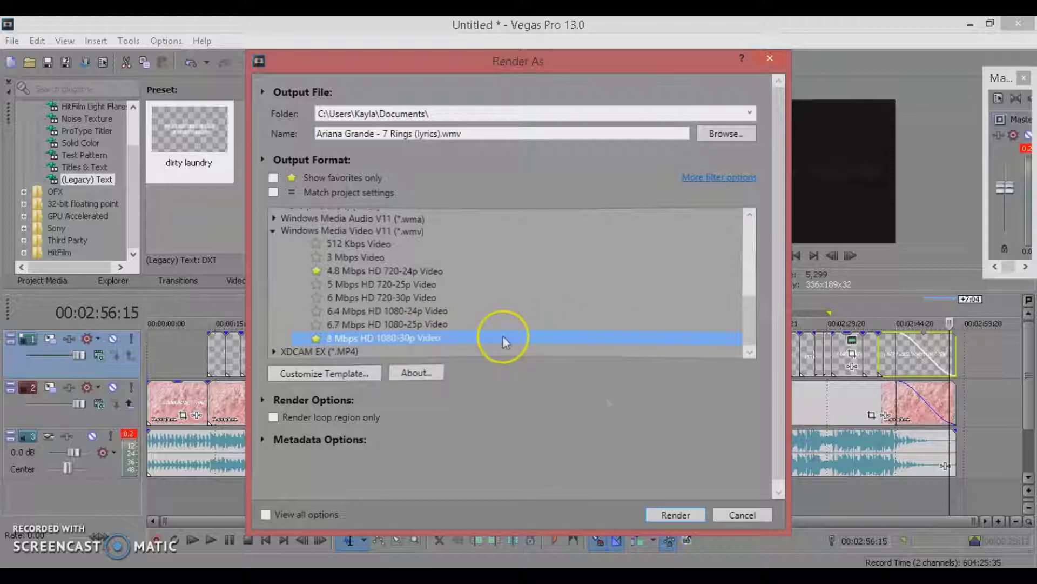
pyautogui.click(675, 516)
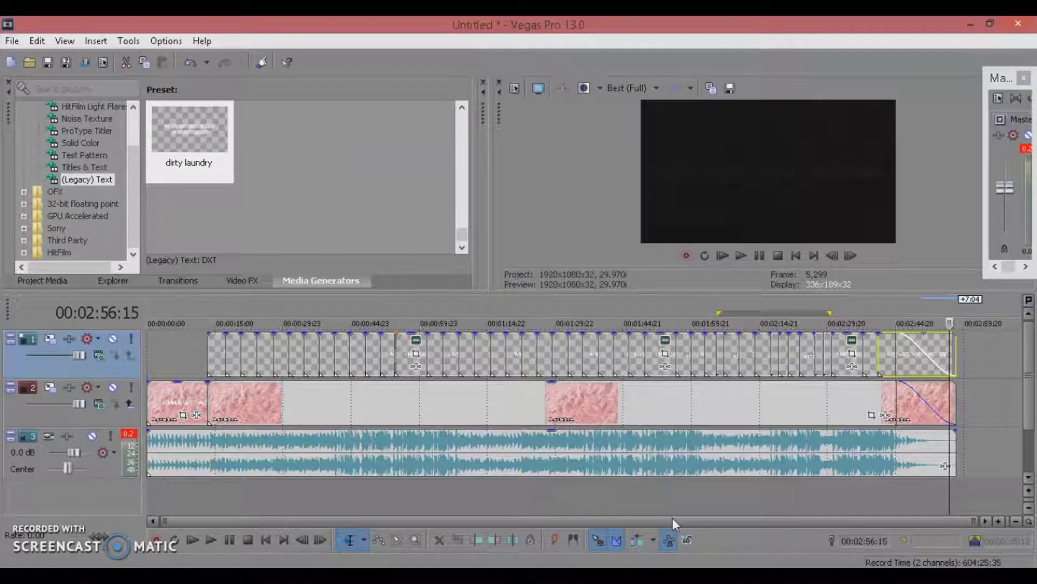